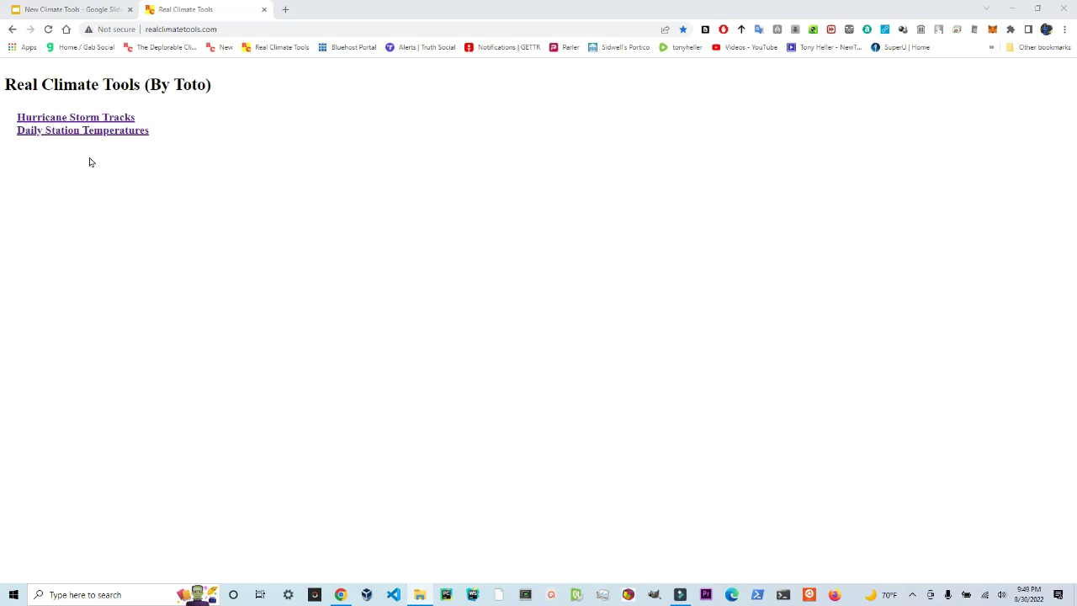
Step: Bring the browser showing the Real Climate Tools homepage into focus
left_click(97, 161)
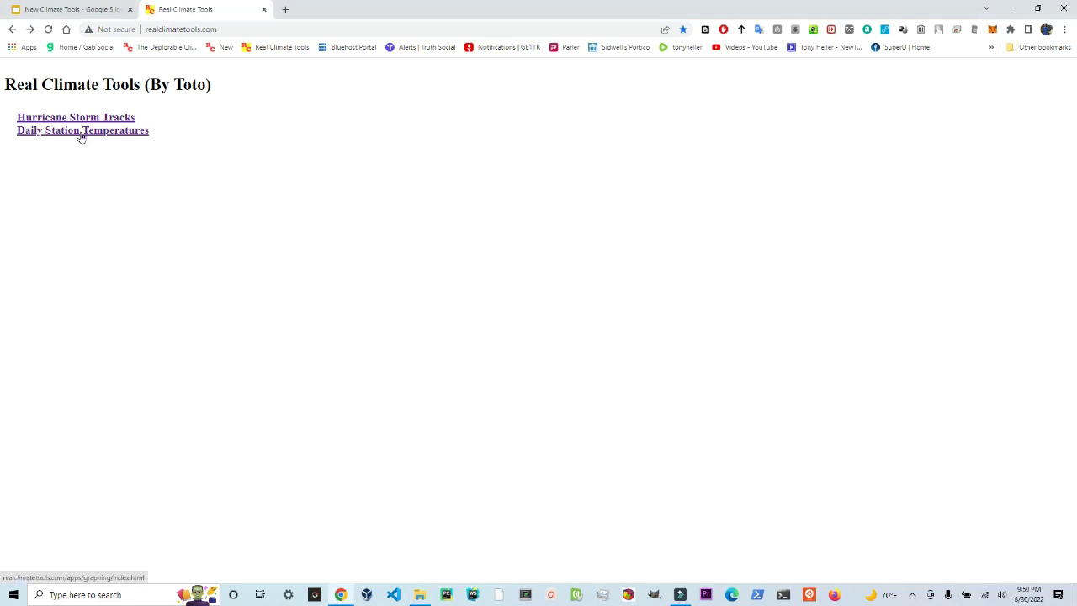
Step: Open Daily Station Temperatures and zoom Alabama's annual averages to the 69–79°F band
left_click(81, 133)
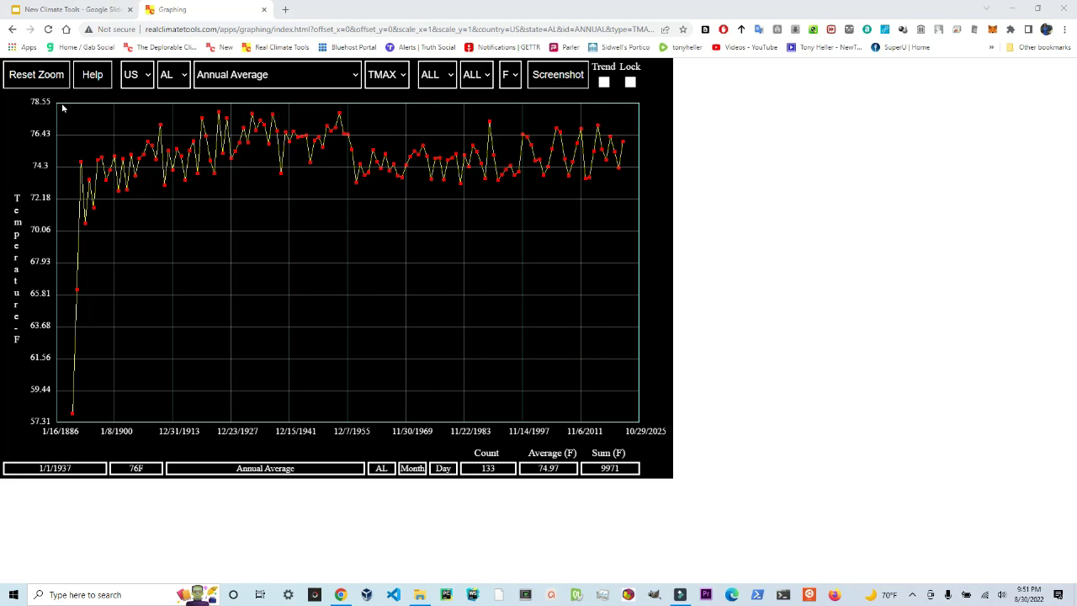
left_click_drag(61, 104, 639, 244)
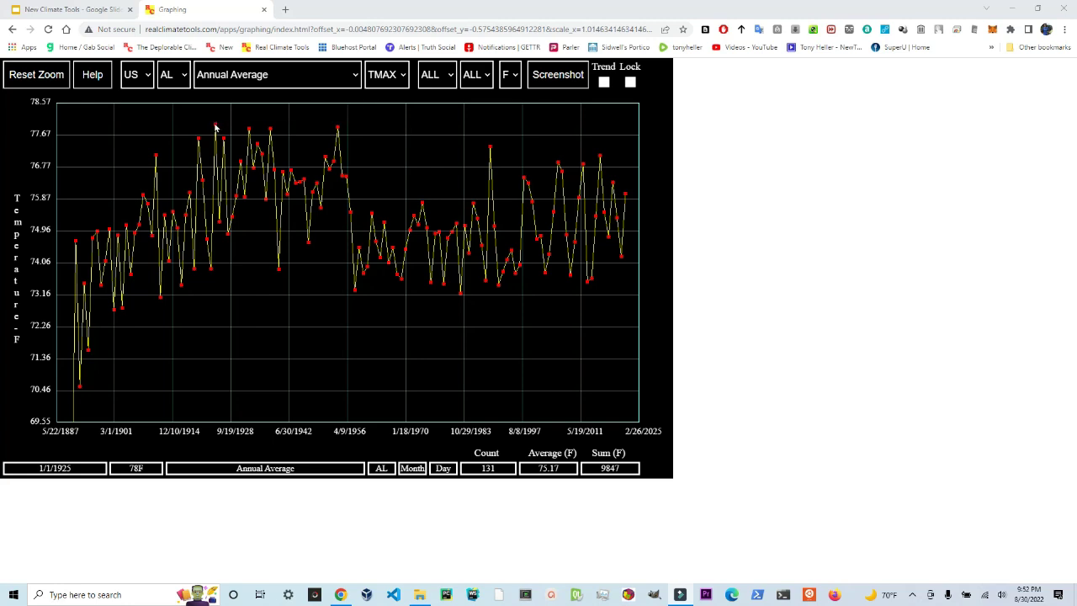
mouse_move(216, 127)
mouse_move(338, 128)
Step: Switch the state to Indiana (IN) and reset the graph to its full range
left_click(173, 74)
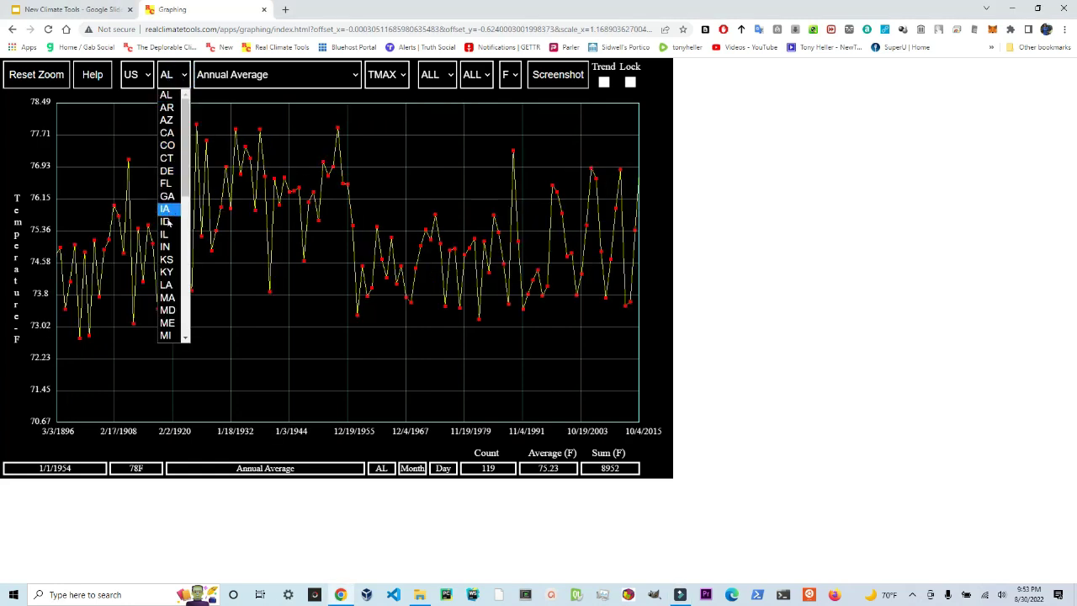
left_click(166, 246)
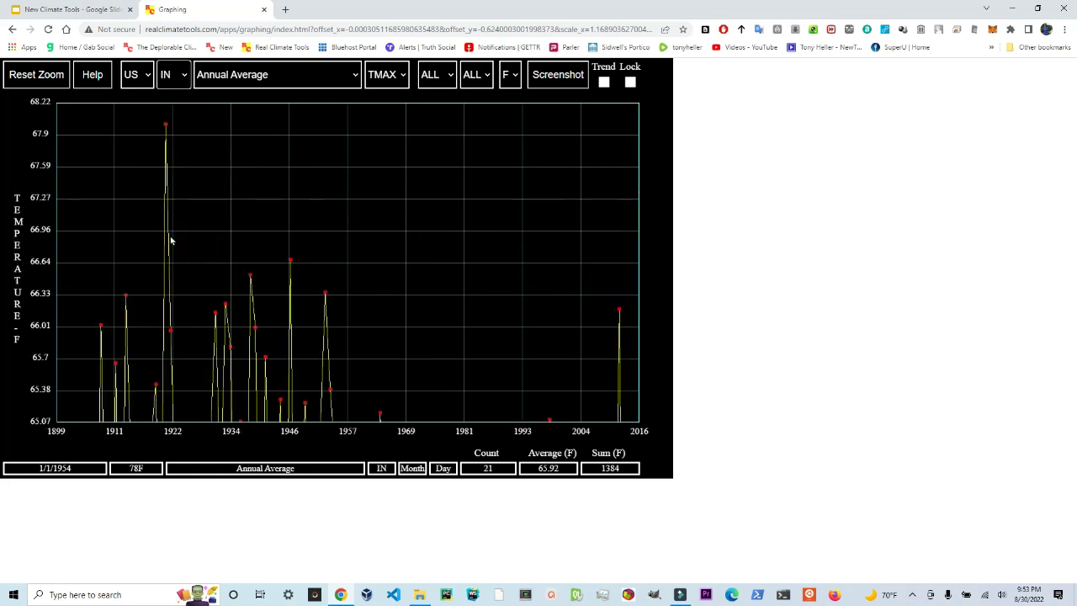
left_click(37, 80)
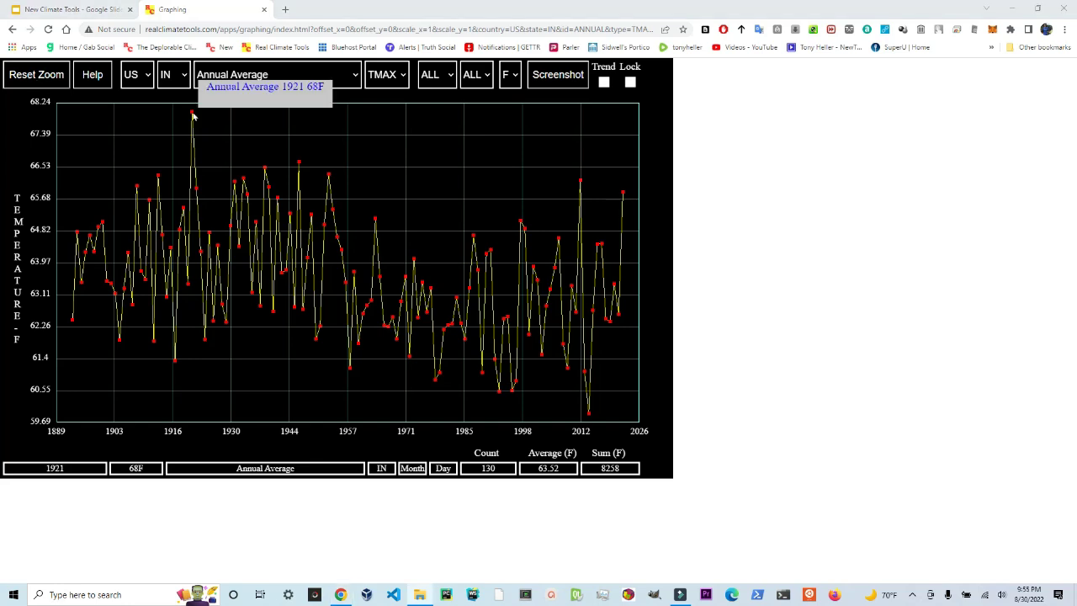
Step: Select the BLOOMINGTON INDIANA UNIV station and zoom out the empty low temperature range
left_click(270, 77)
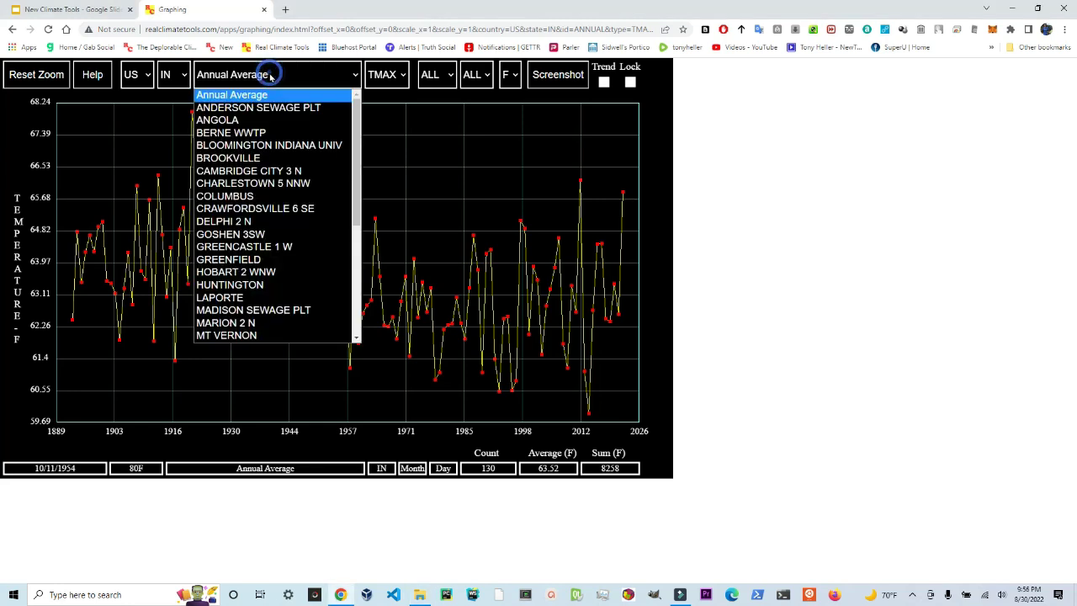
left_click(292, 148)
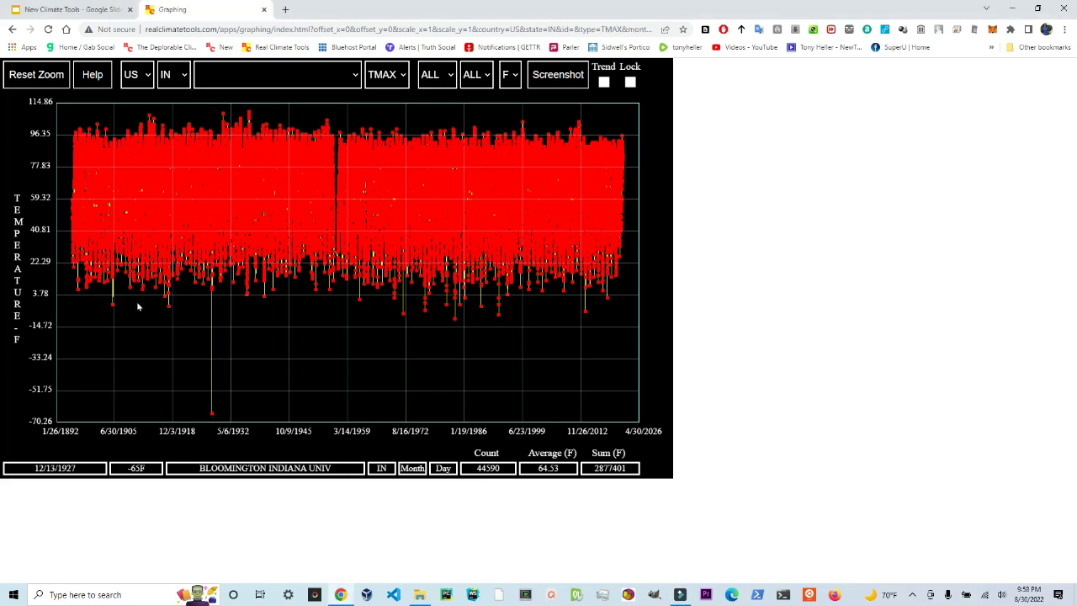
left_click_drag(59, 107, 644, 330)
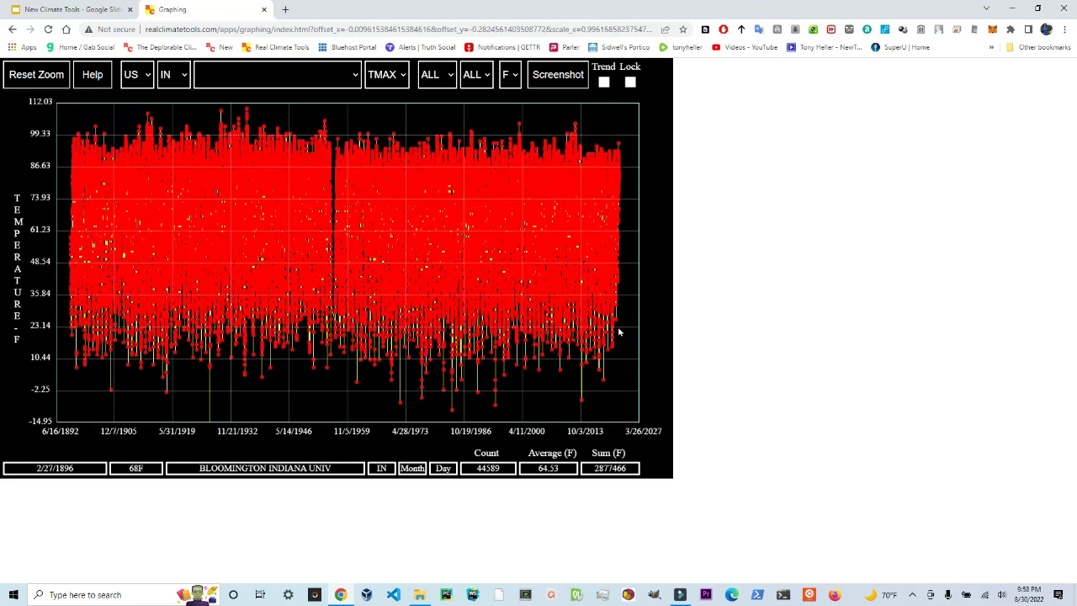
mouse_move(246, 112)
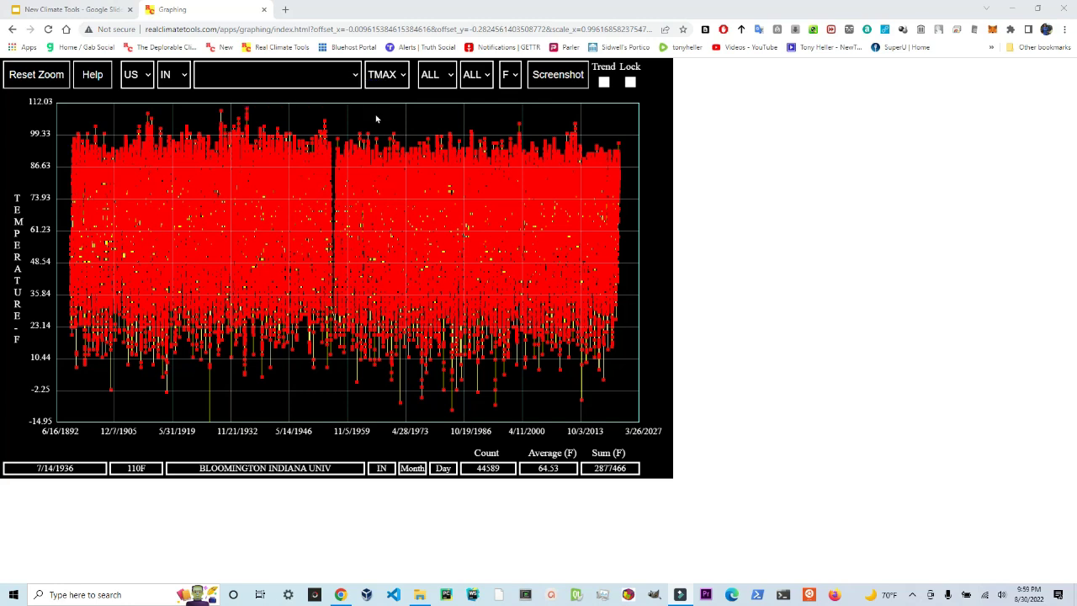
Step: Step the Bloomington graph month by month from January through to October
left_click(434, 79)
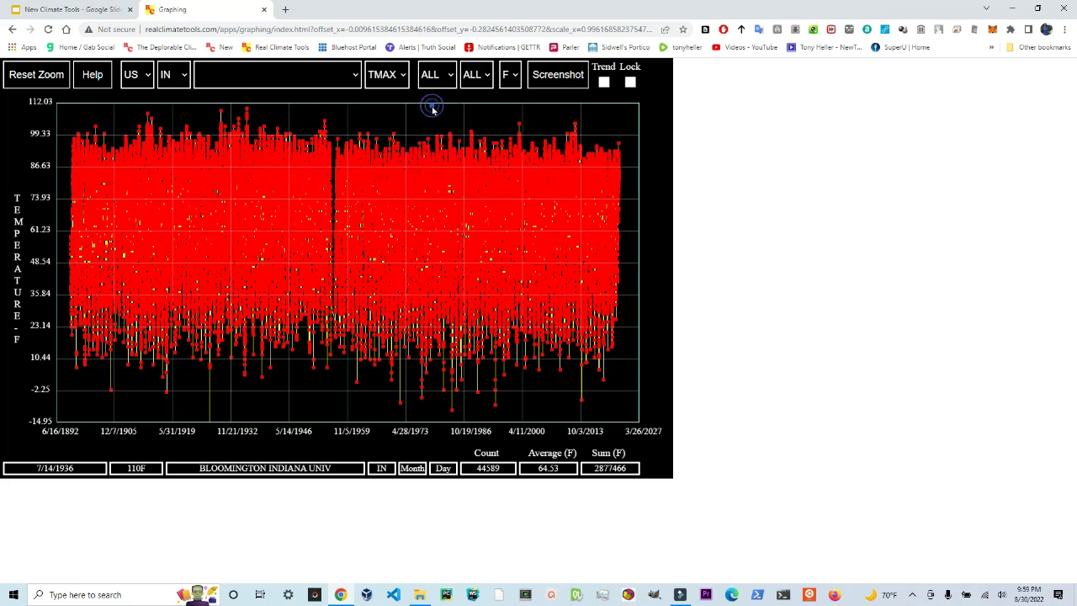
left_click(431, 106)
mouse_move(306, 193)
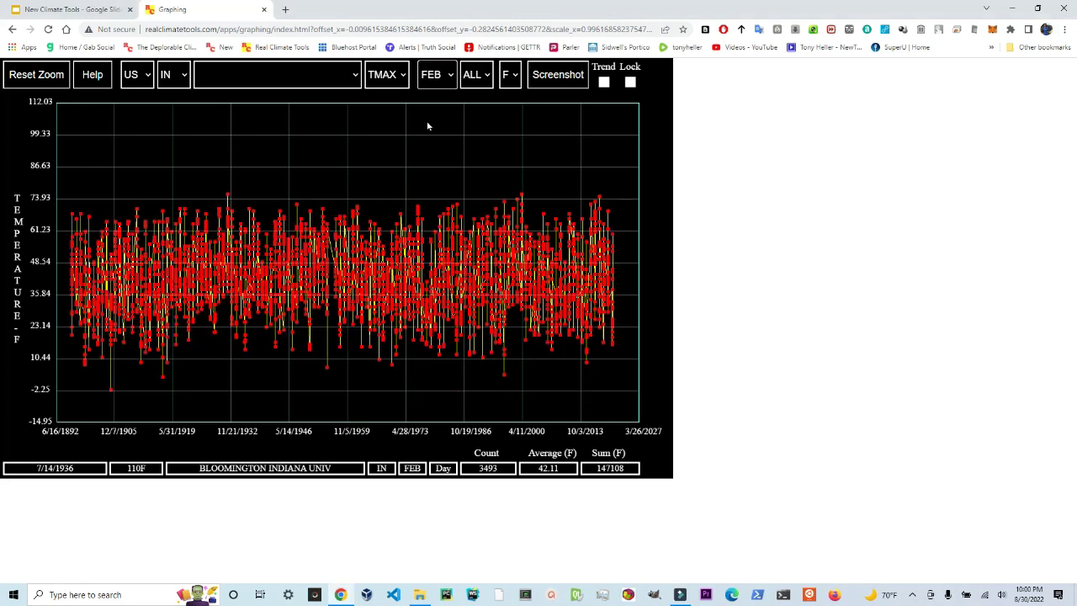
key("Down")
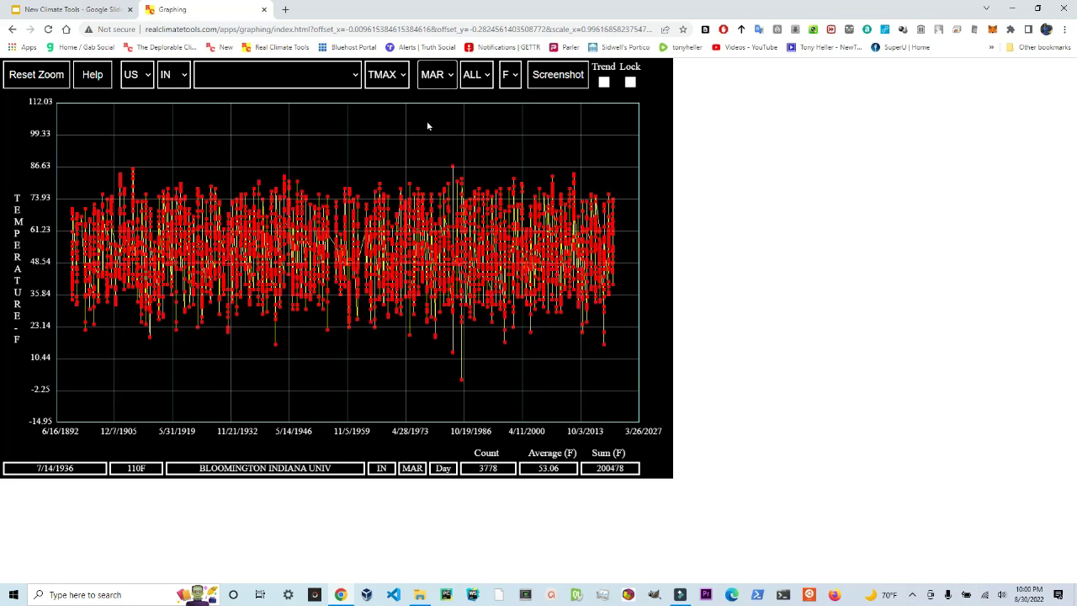
key("Down")
key("Down")
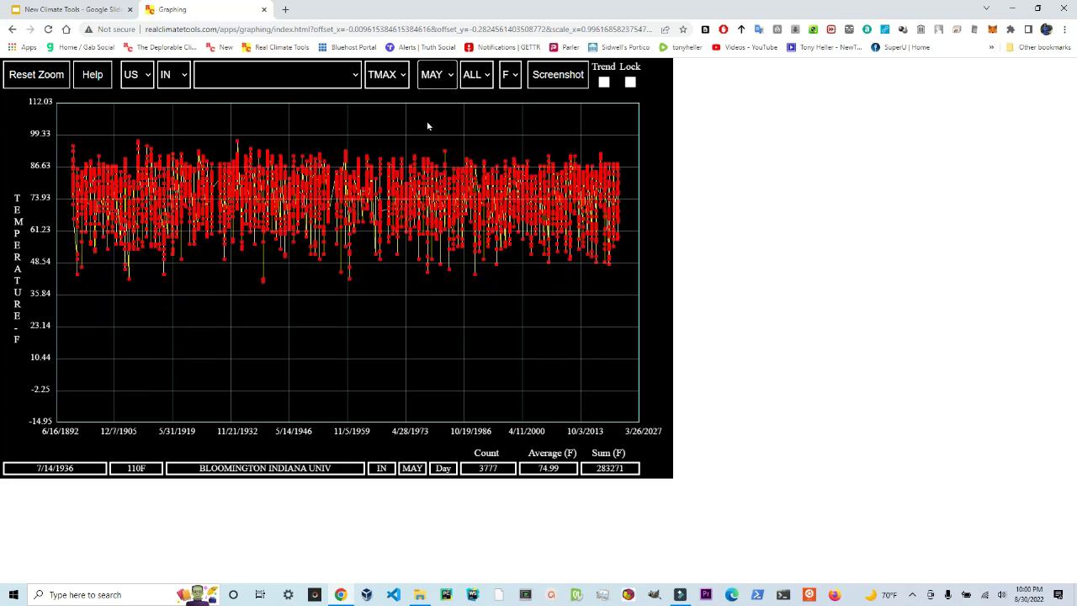
key("Down")
key("Down")
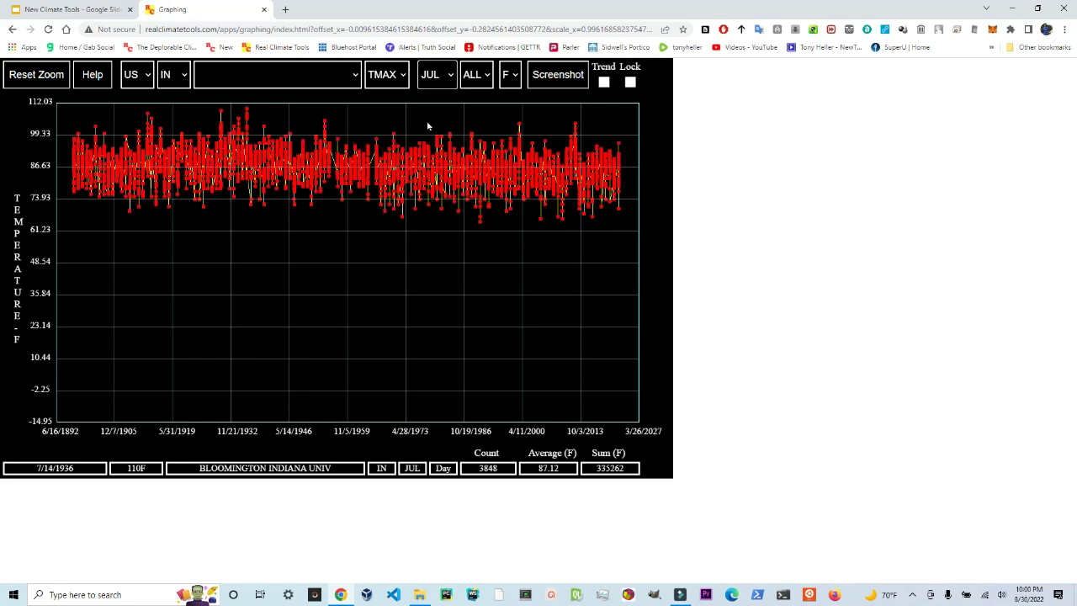
key("Down")
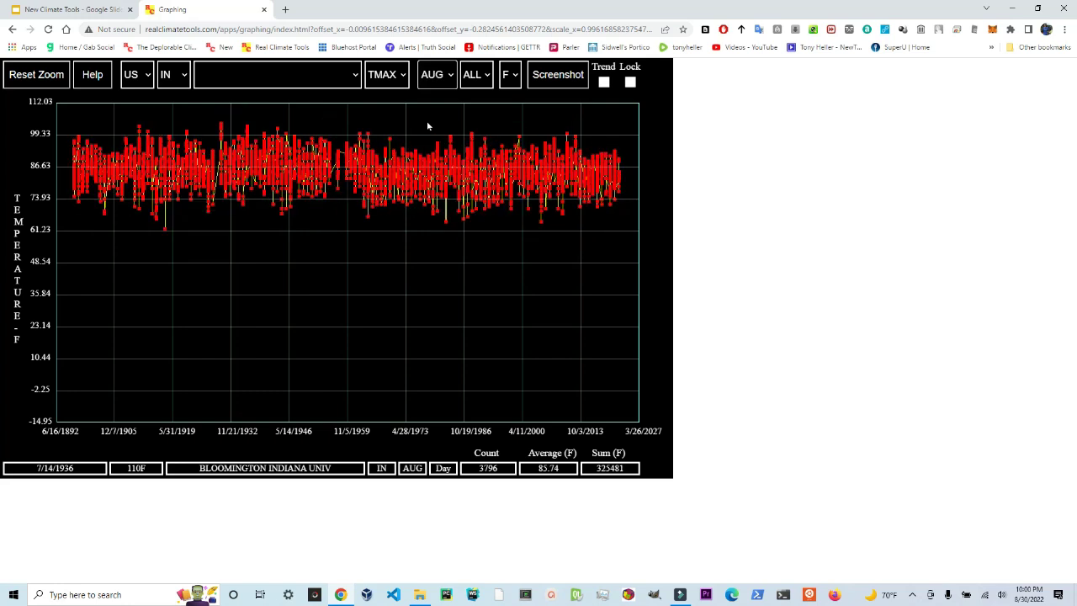
key("Down")
key("Down")
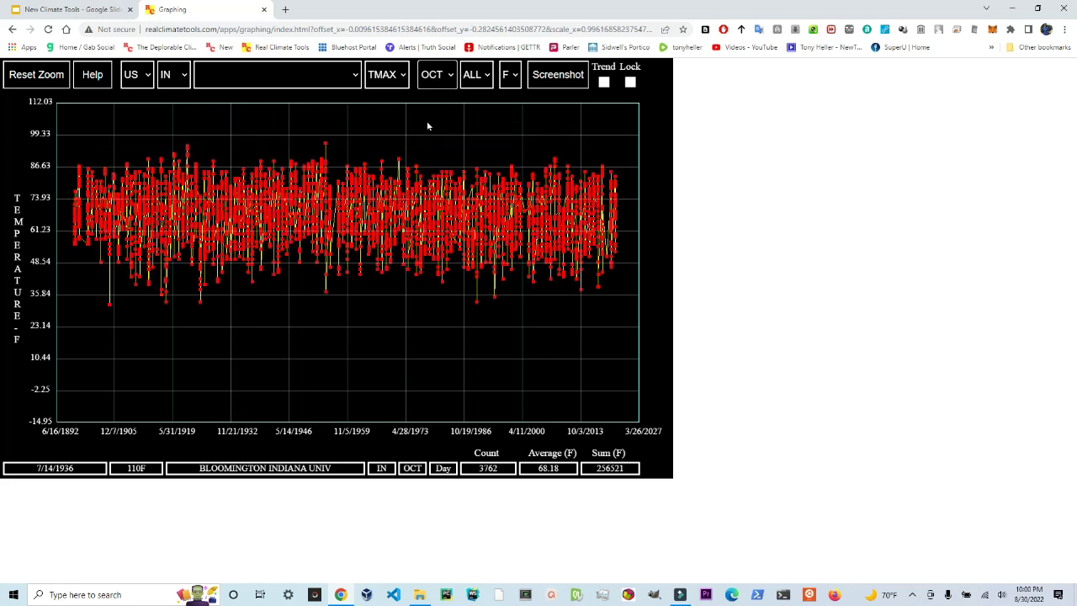
key("Down")
key("Down")
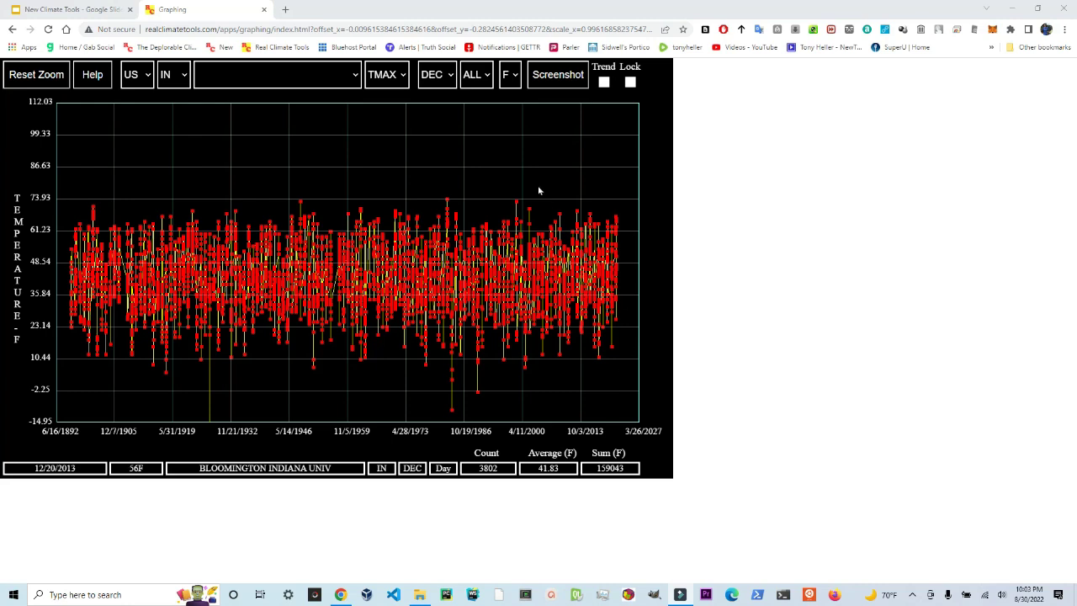
Step: Choose July in the month list and zoom the temperature axis to about 89.8–112.7°F
left_click(433, 82)
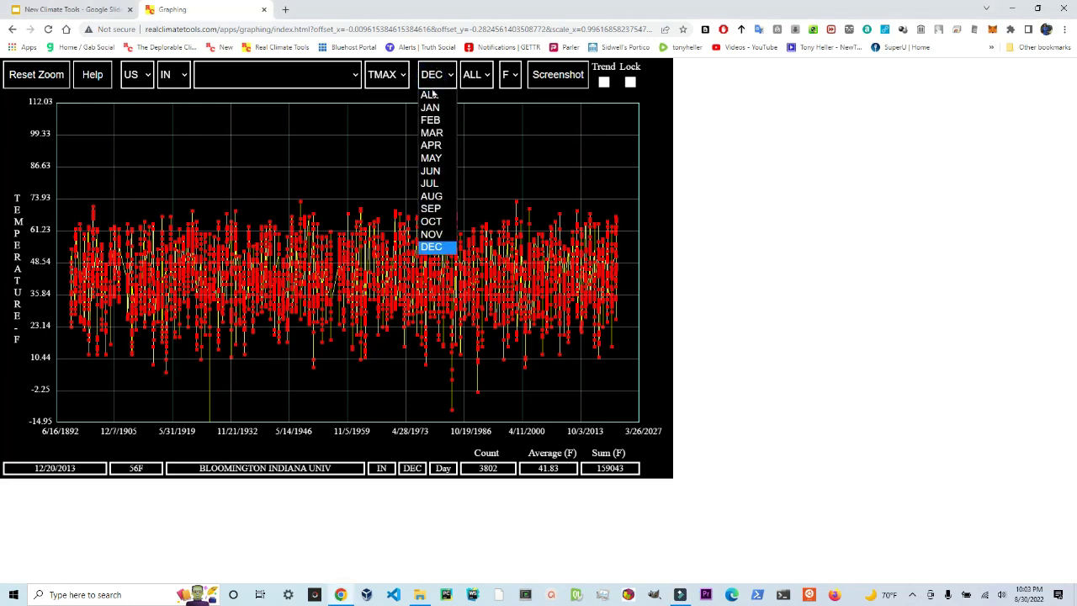
left_click(433, 183)
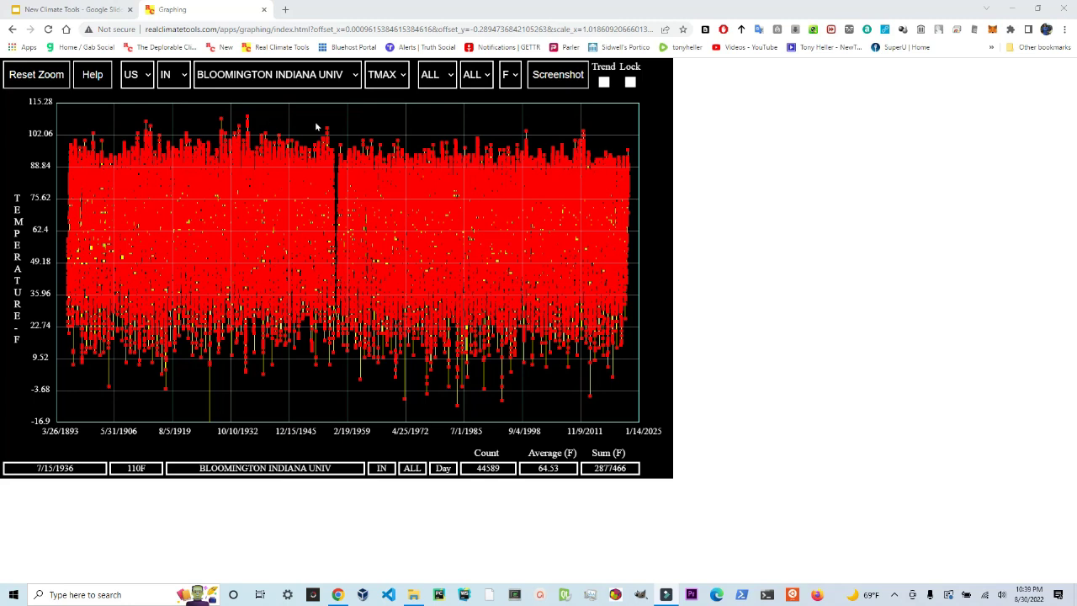
scroll(331, 113, "up", 5)
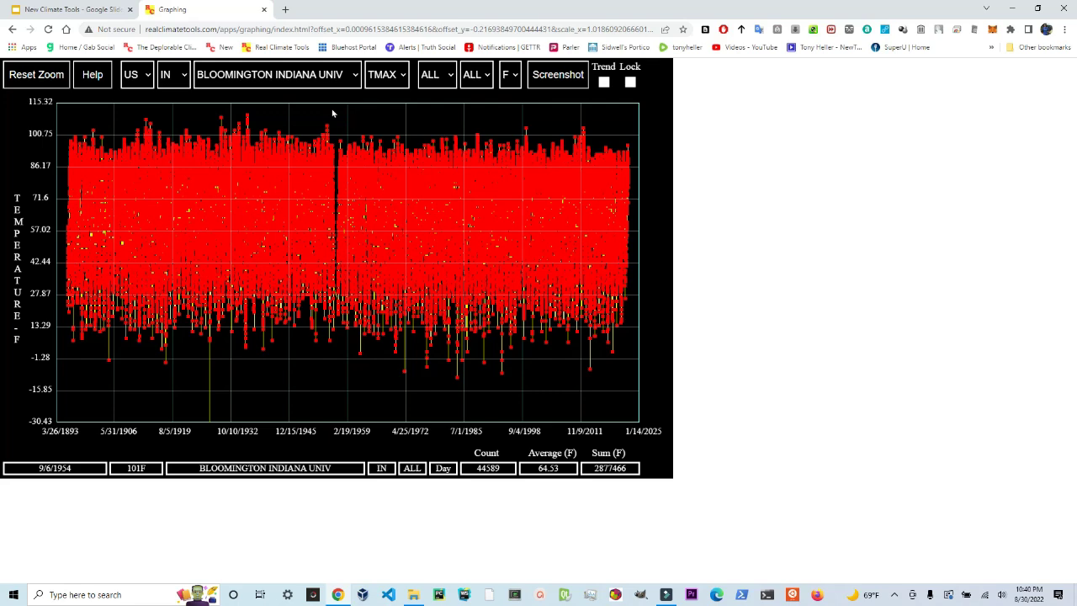
scroll(331, 112, "up", 5)
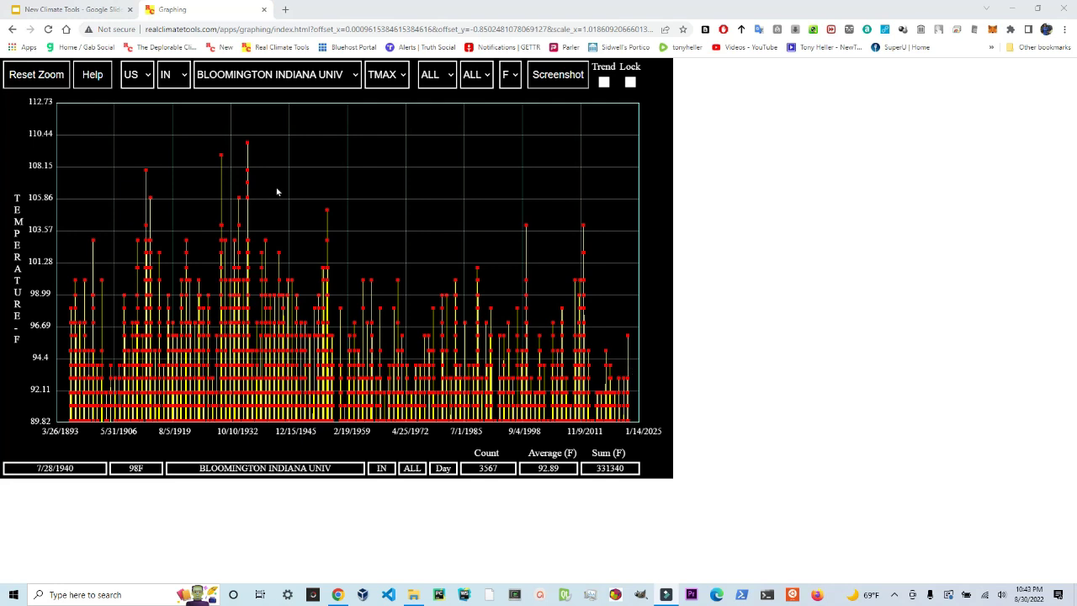
Step: Zoom Bloomington's graph into the 1930s and then the 1936 heat-wave peaks
left_click_drag(224, 121, 273, 408)
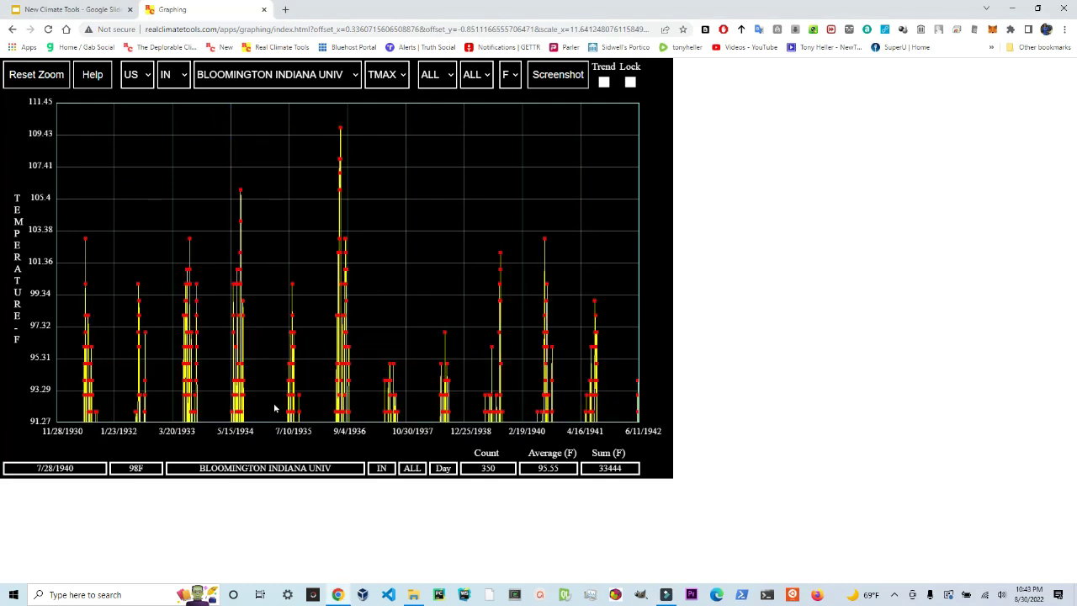
left_click_drag(322, 112, 367, 440)
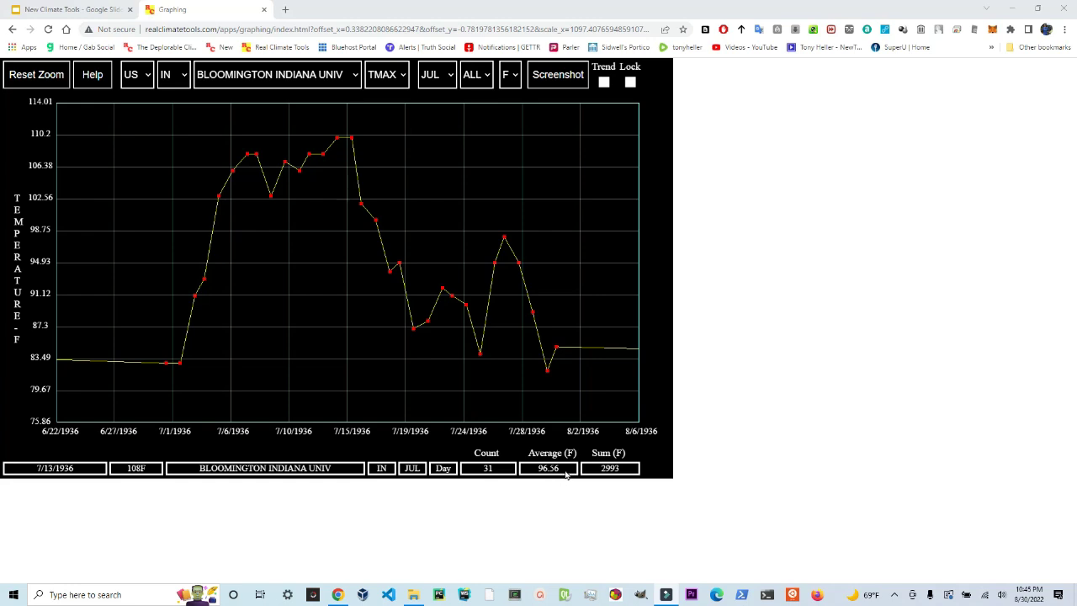
left_click(404, 380)
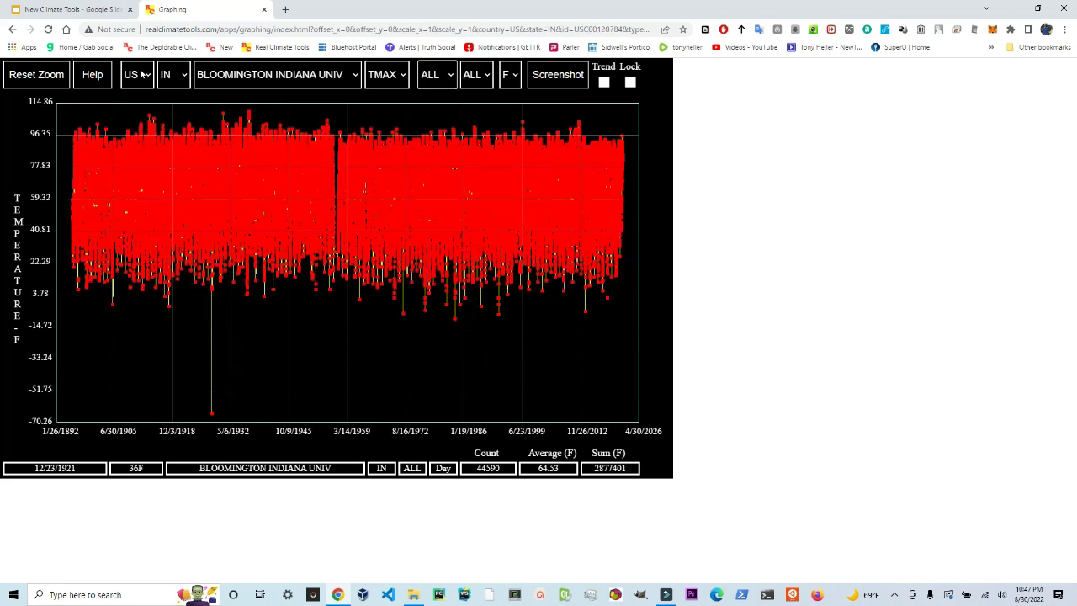
left_click(143, 74)
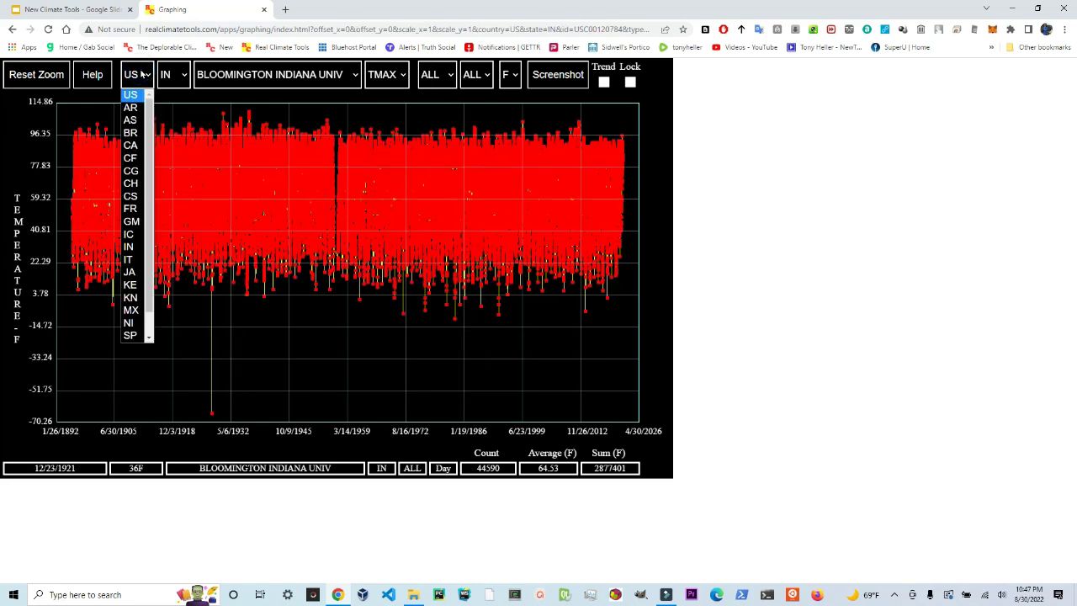
Step: Set the country to Canada and move the province selection from Alberta to Manitoba
left_click(131, 149)
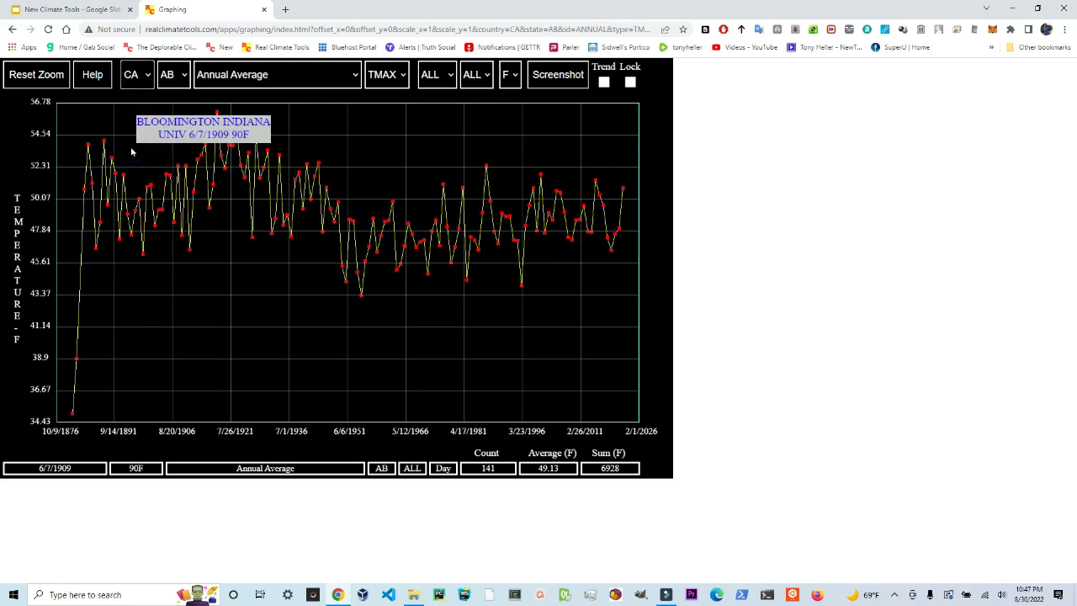
mouse_move(217, 114)
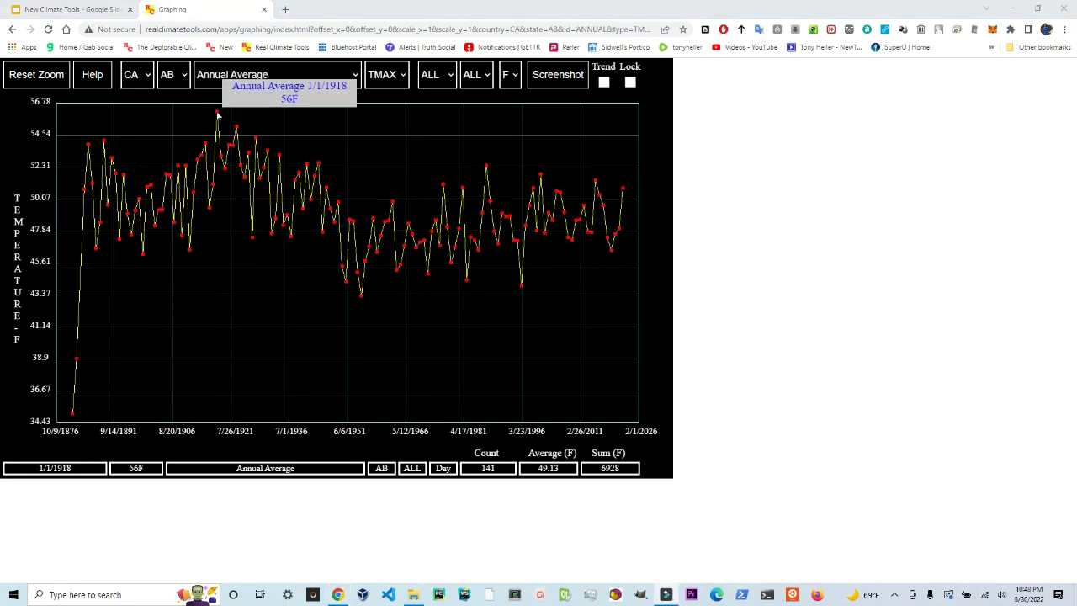
key("m")
mouse_move(320, 118)
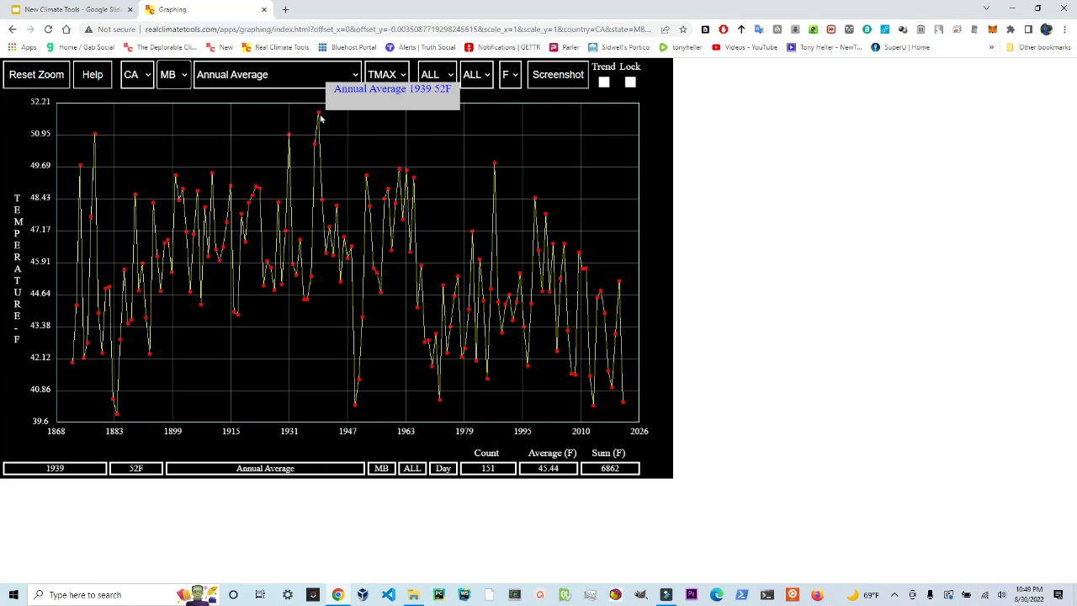
mouse_move(171, 116)
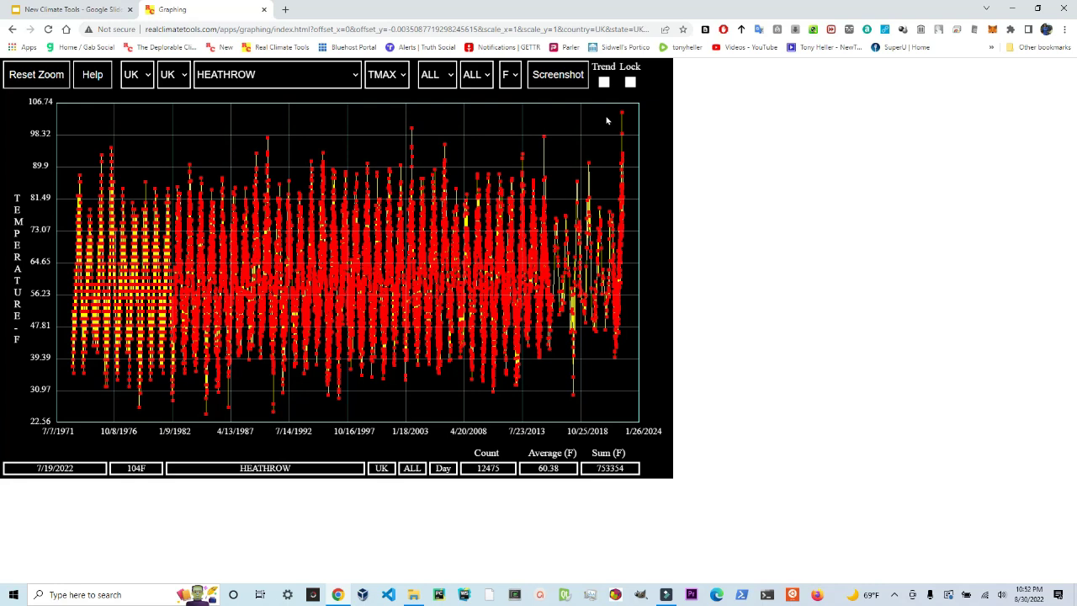
Step: Zoom into Heathrow's 2022 temperature spike, then jump to the June–July 1976 heat spell
mouse_move(622, 117)
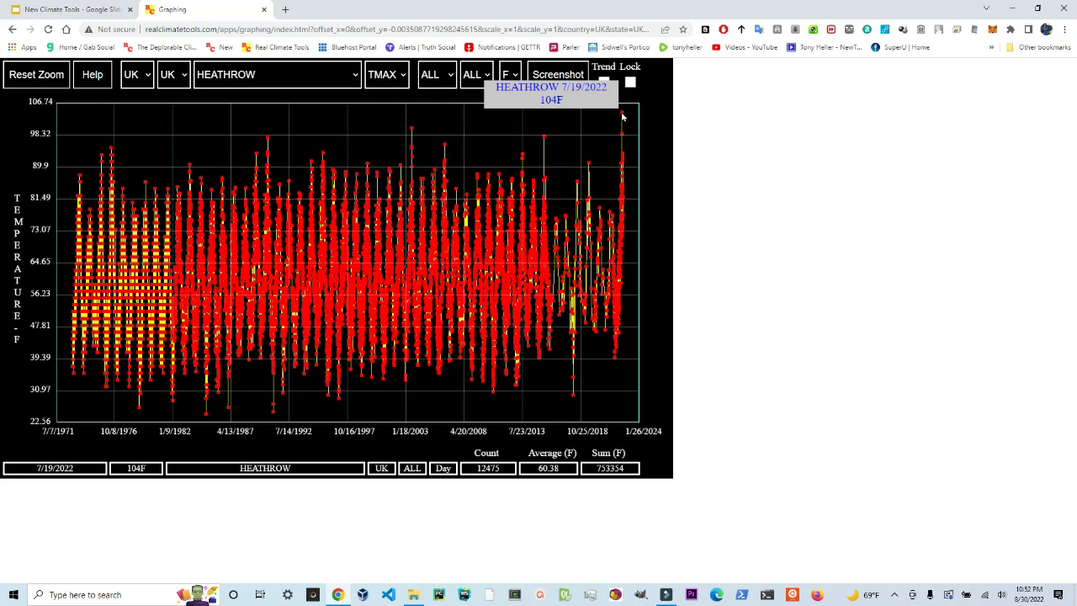
left_click_drag(600, 105, 638, 198)
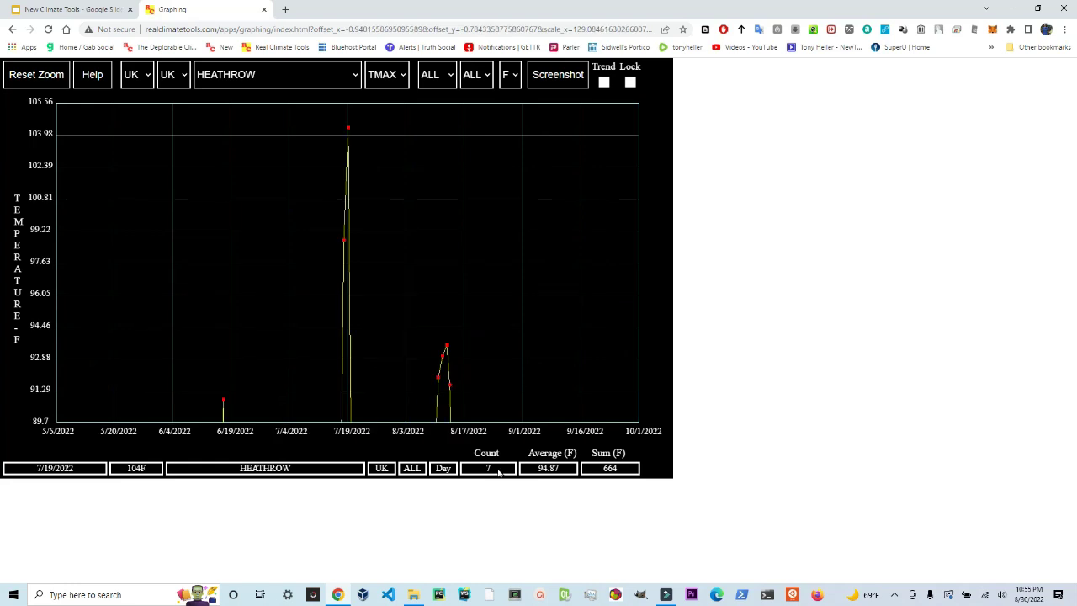
left_click(498, 470)
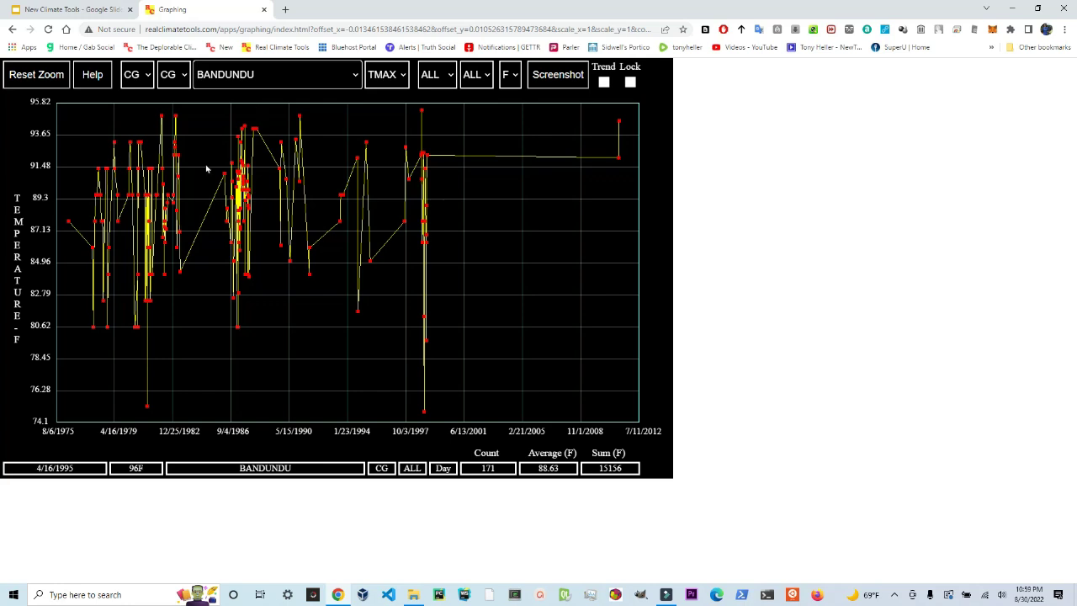
Step: Step through the Congo stations one by one, from BOMA down to NDJILI INTL
key("Down")
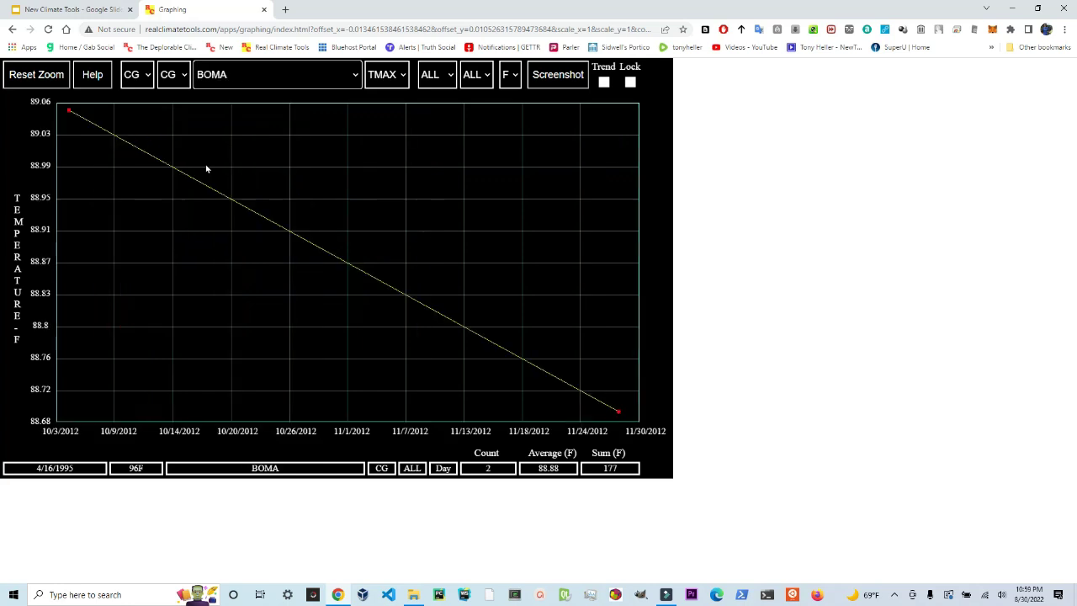
key("Down")
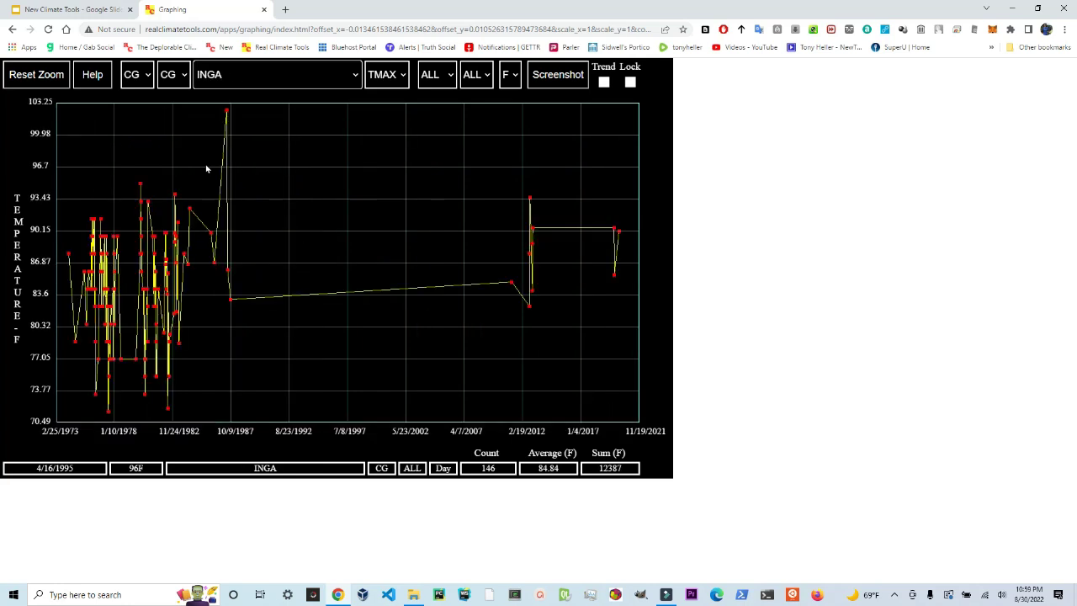
key("Down")
key("Down")
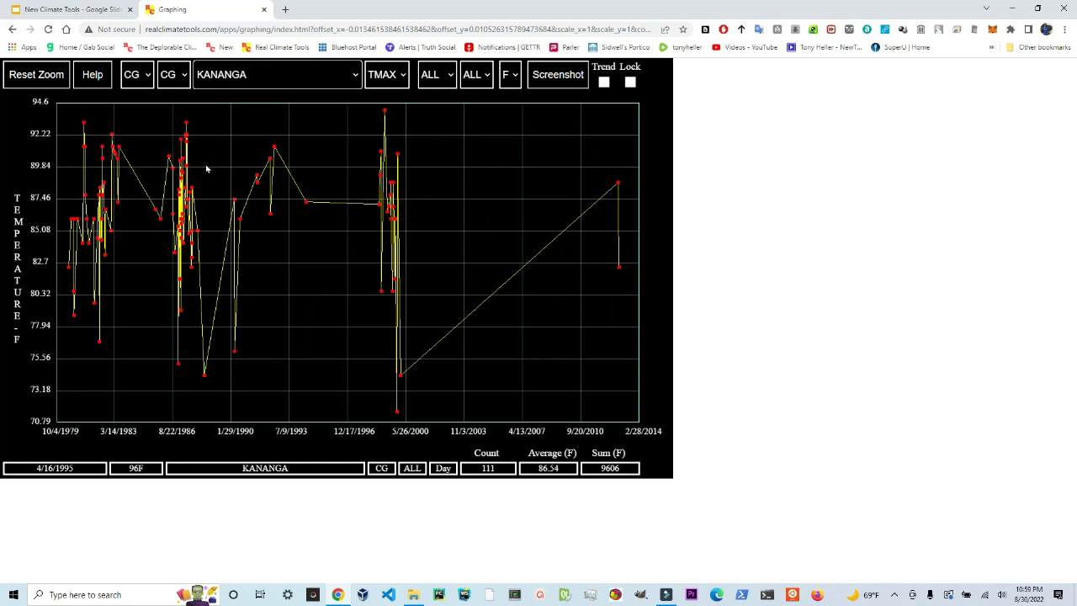
key("Down")
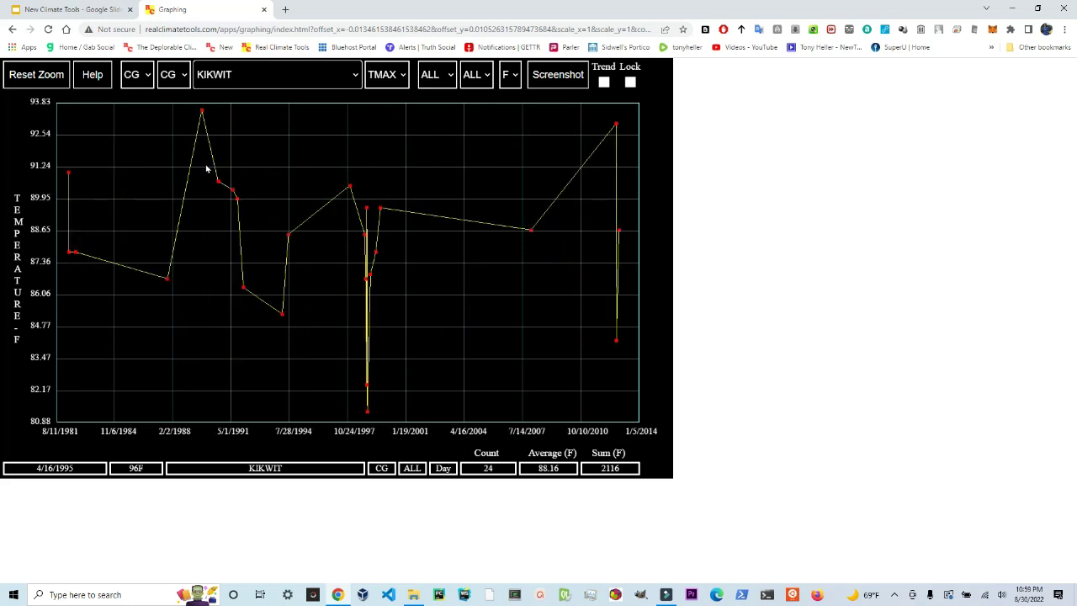
key("Down")
key("Down")
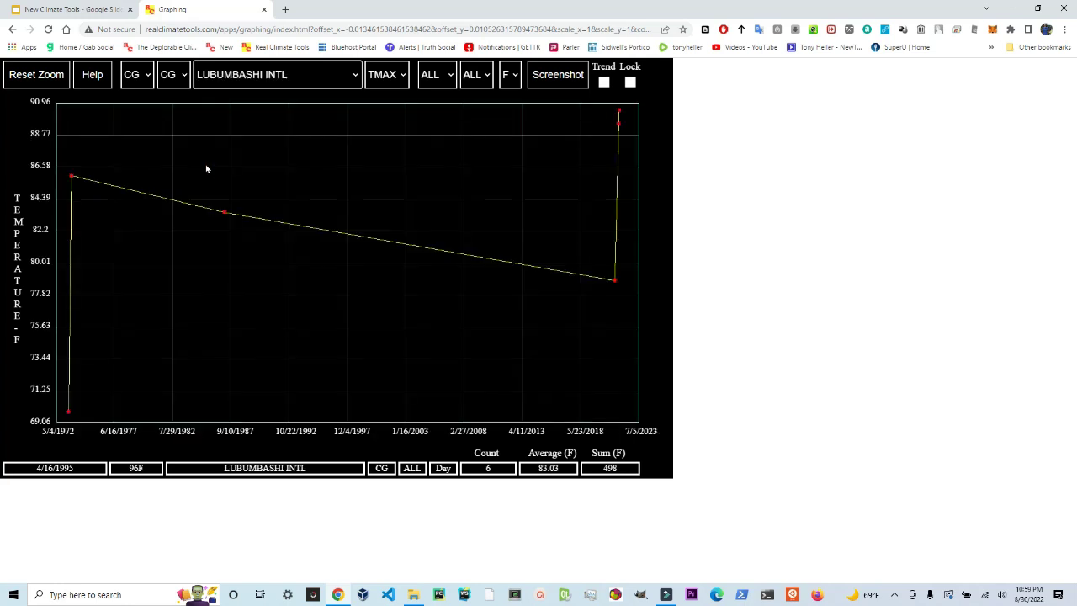
key("Down")
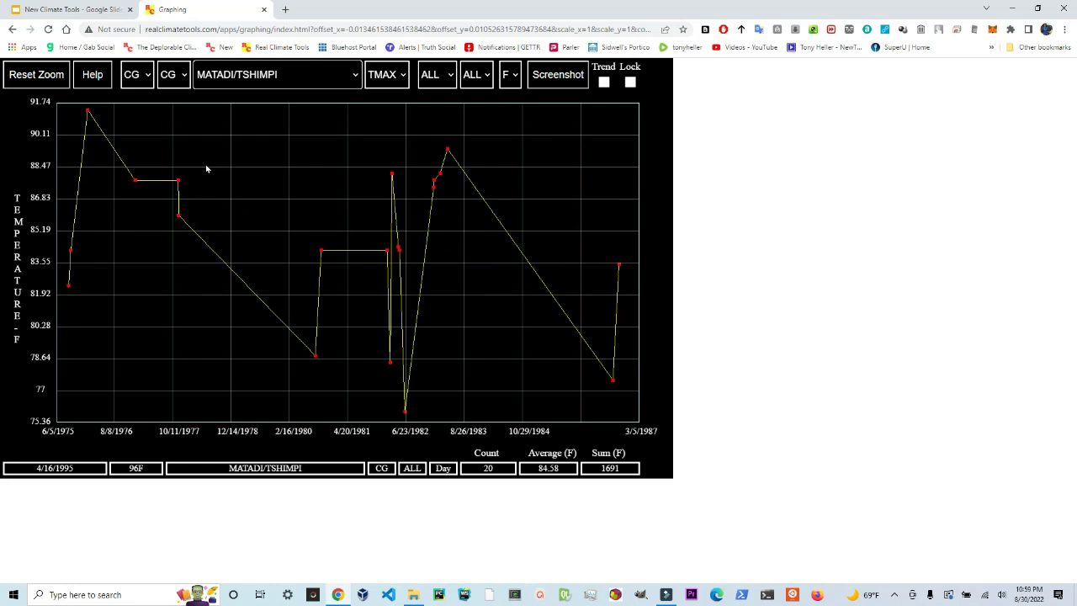
key("Down")
key("Down")
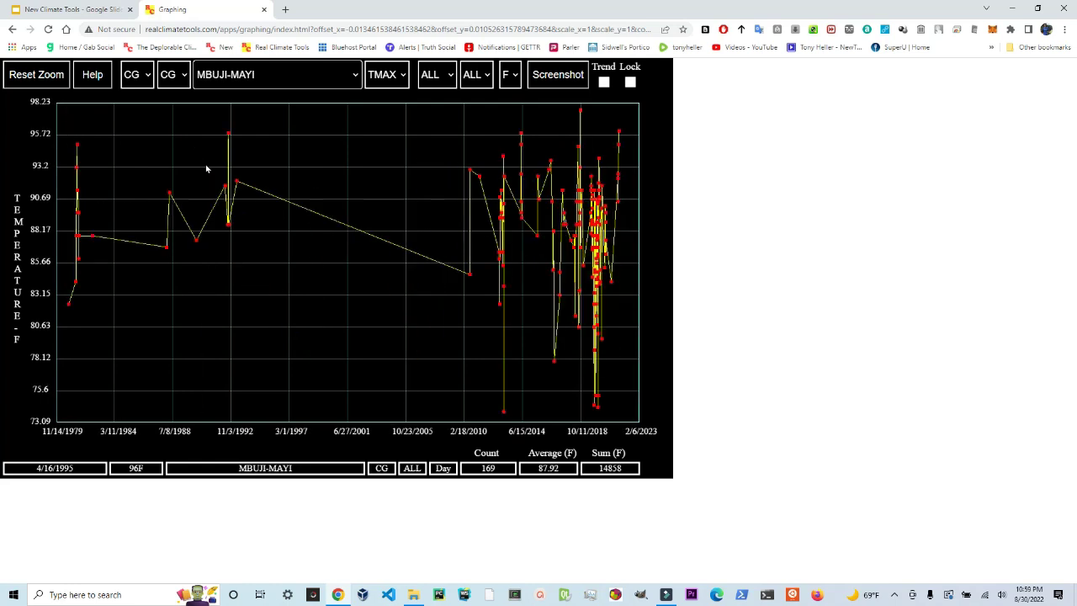
key("Down")
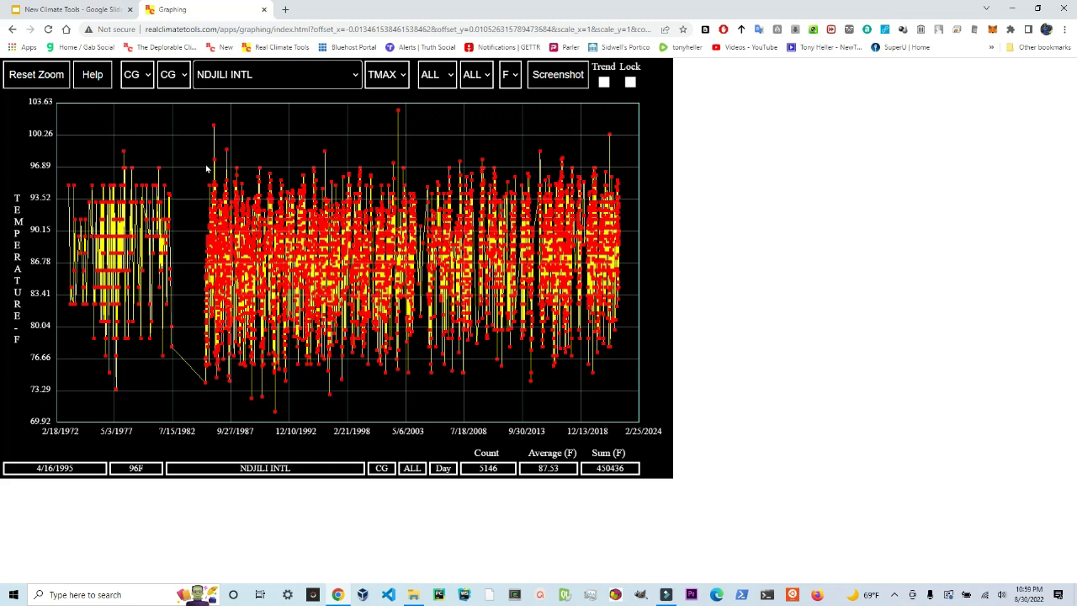
key("Down")
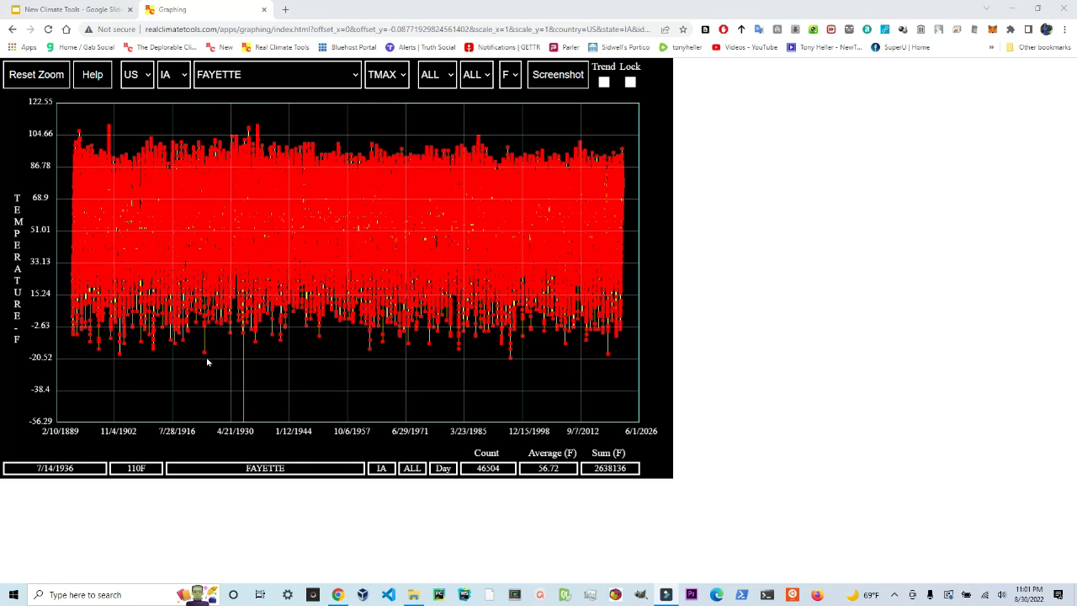
Step: Zoom the Fayette chart into the 1898–1903 peak and summer 1901, then limit it to July
mouse_move(110, 129)
left_click_drag(98, 114, 127, 166)
left_click_drag(314, 151, 399, 359)
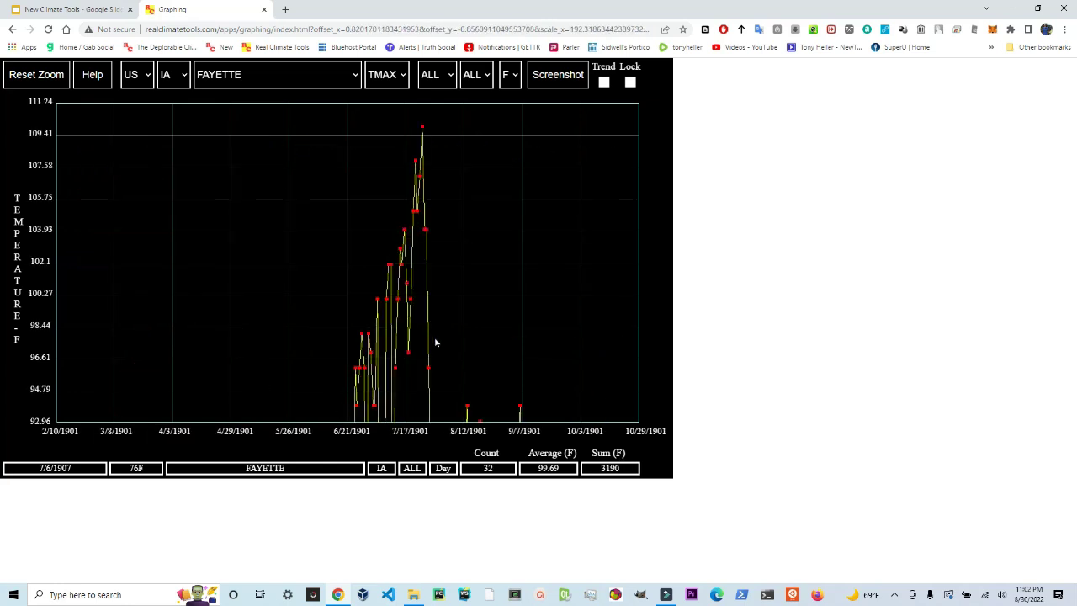
left_click(436, 342)
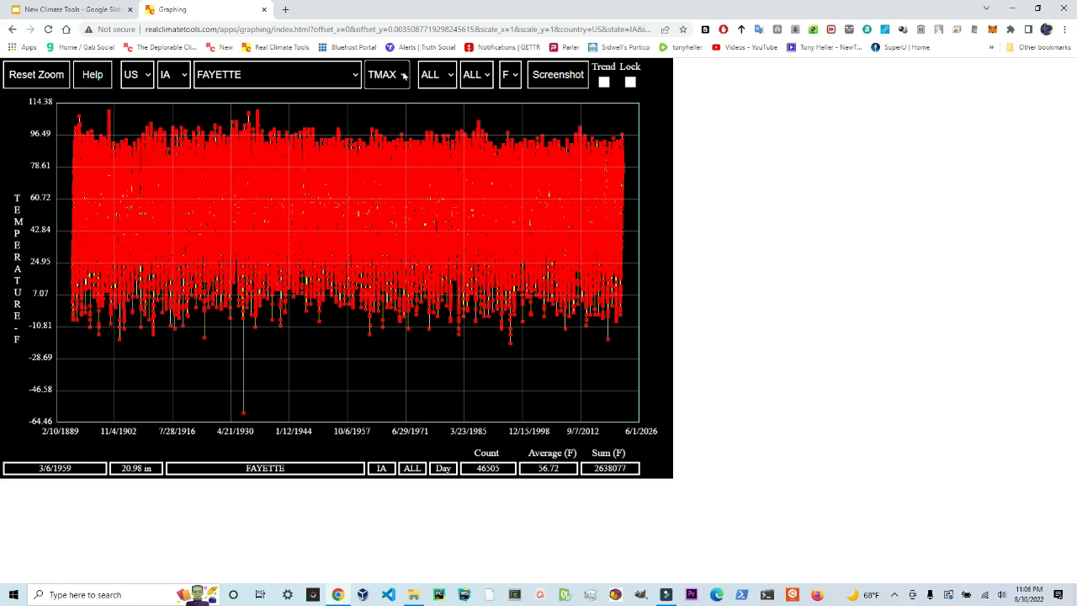
Step: Change the data type from TMAX through TMIN and PRCP to SNOW
left_click(403, 76)
left_click(399, 109)
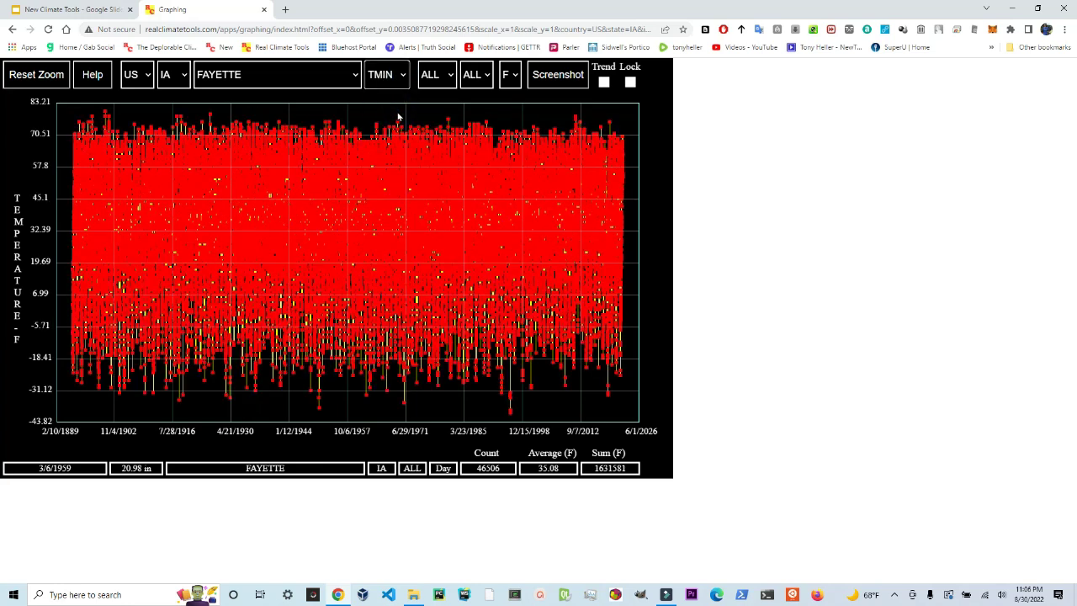
key("Down")
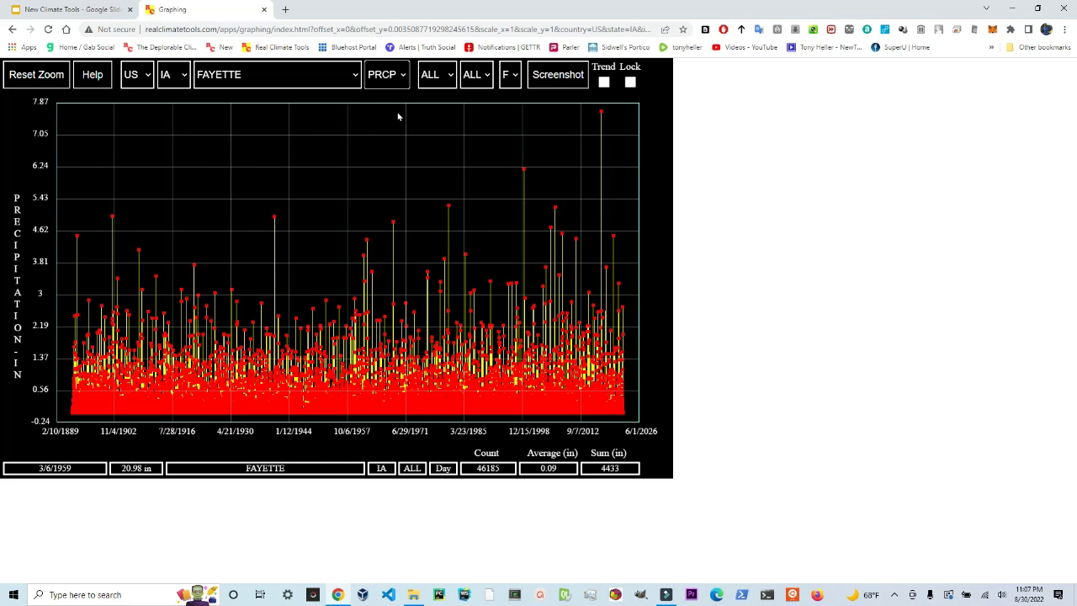
key("Down")
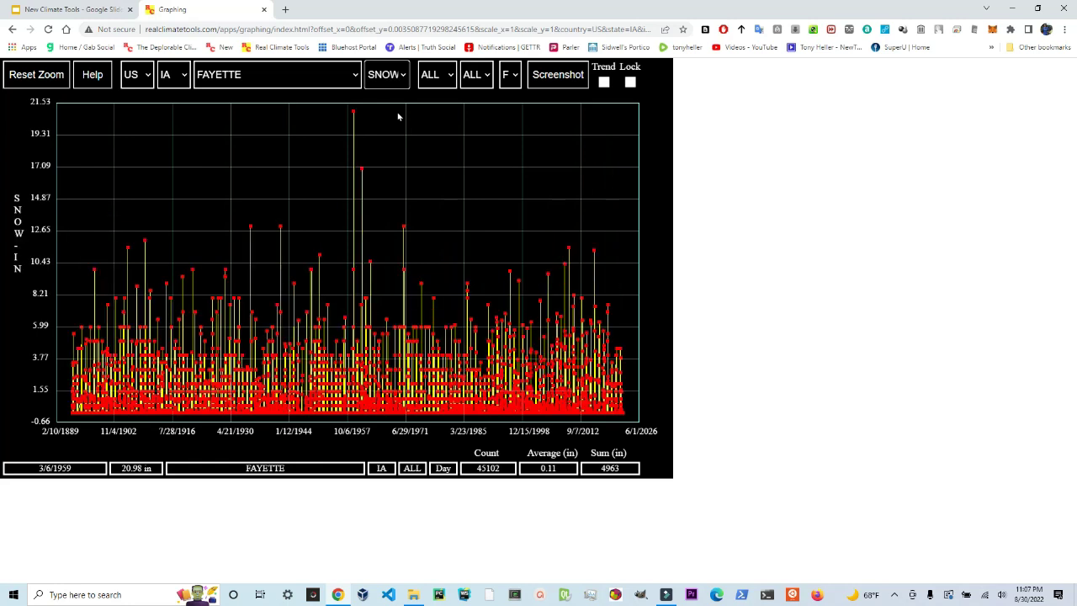
mouse_move(354, 117)
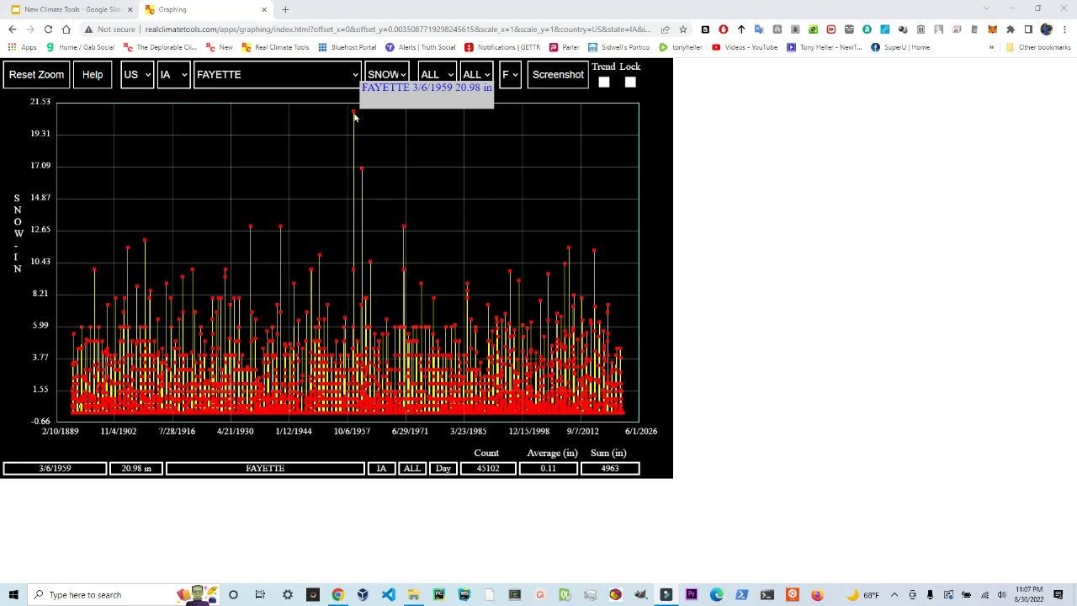
Step: Choose FR in the country list to graph Antichan's daily maximum temperatures
left_click(134, 75)
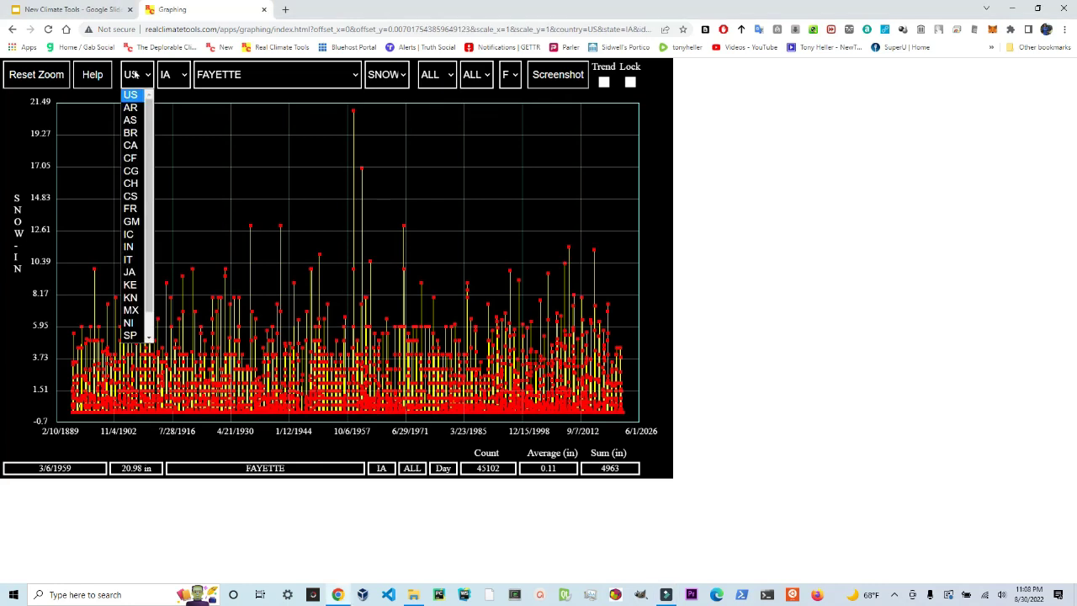
scroll(145, 287, "down", 1)
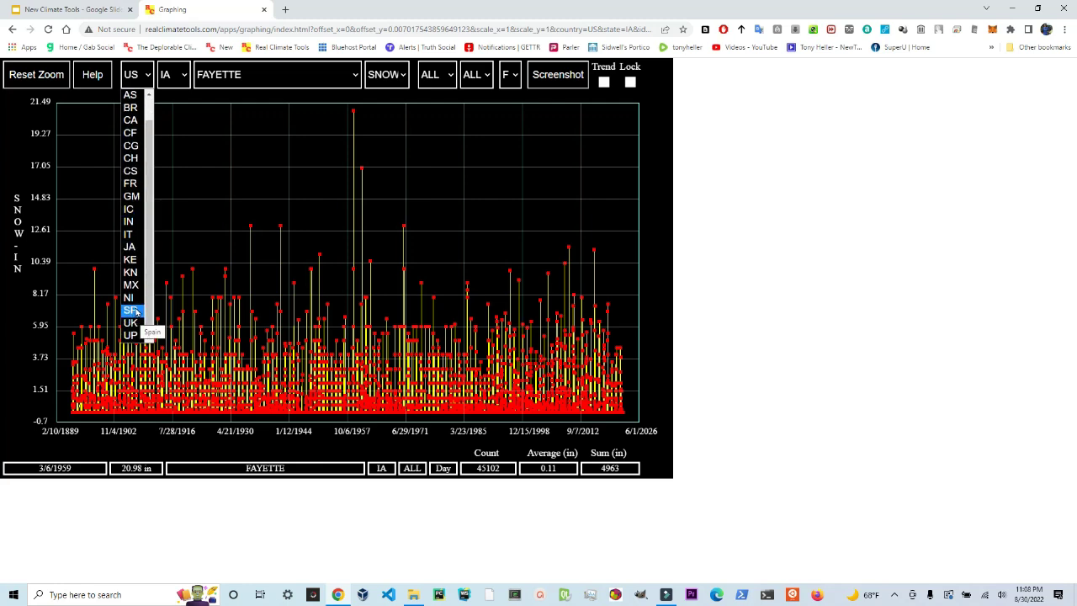
left_click(130, 183)
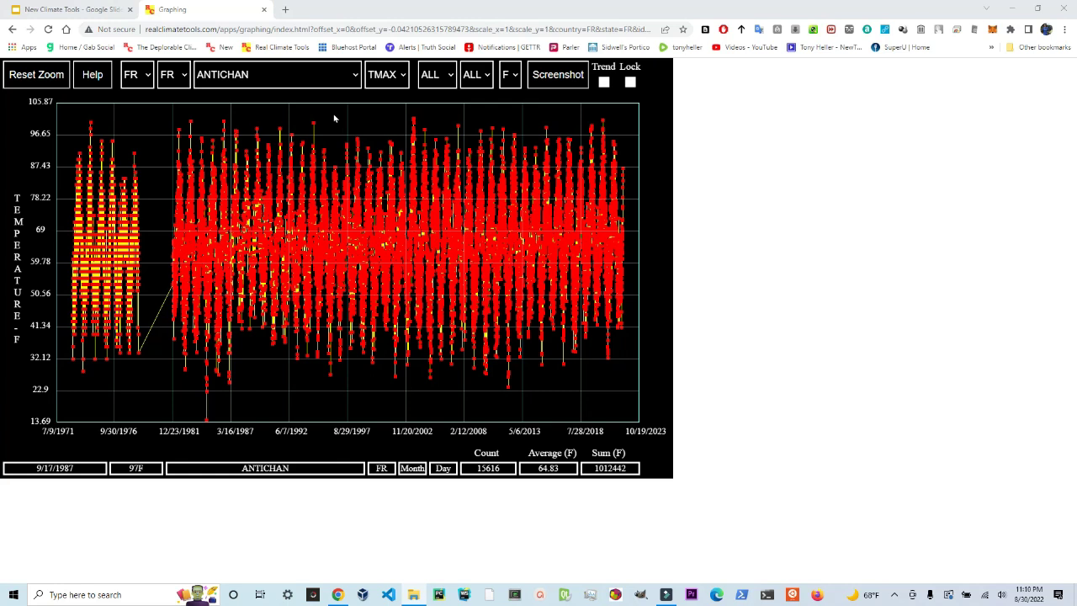
Step: Use the Real Climate Tools bookmark to go back to the homepage
left_click(284, 47)
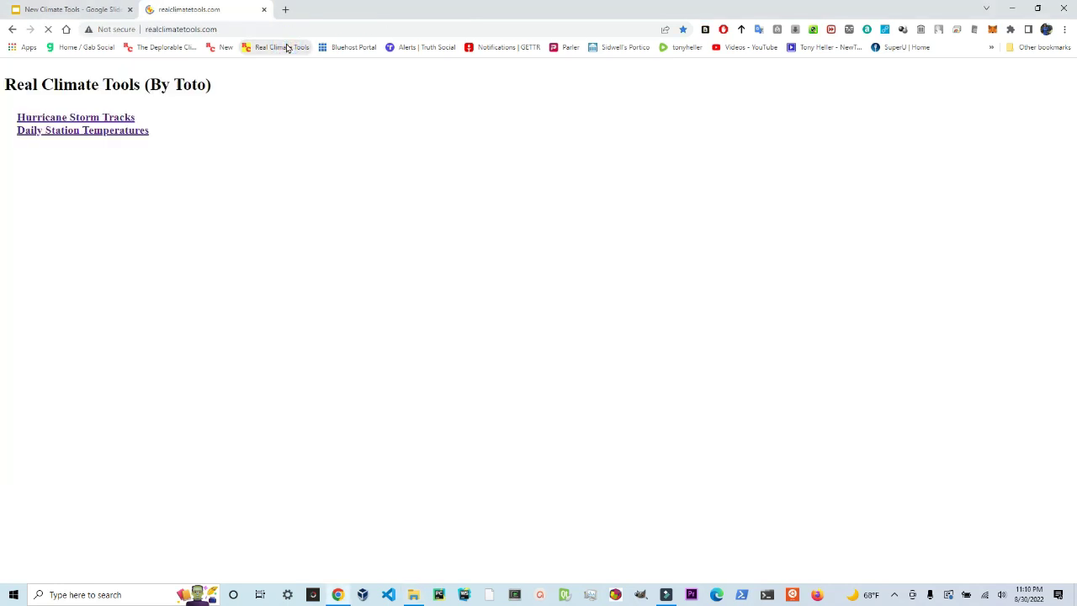